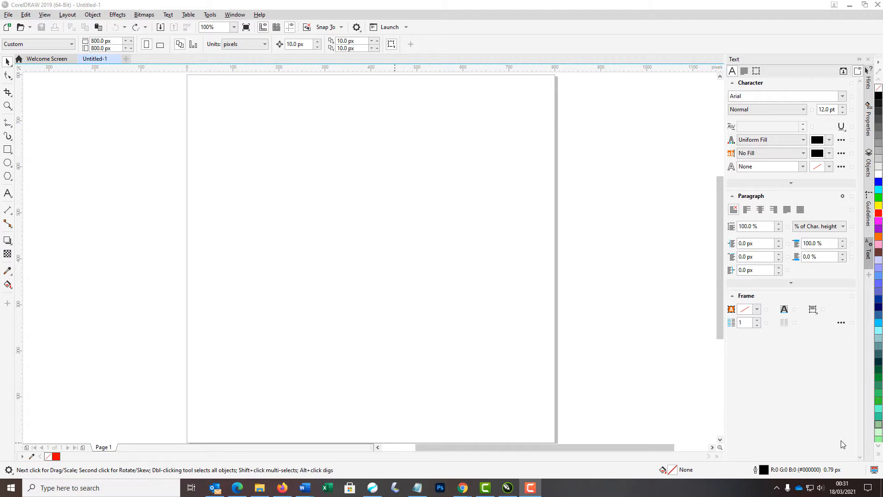
Draw a five-sided polygon about 363 by 385 px near the centre of the page
left_click(11, 179)
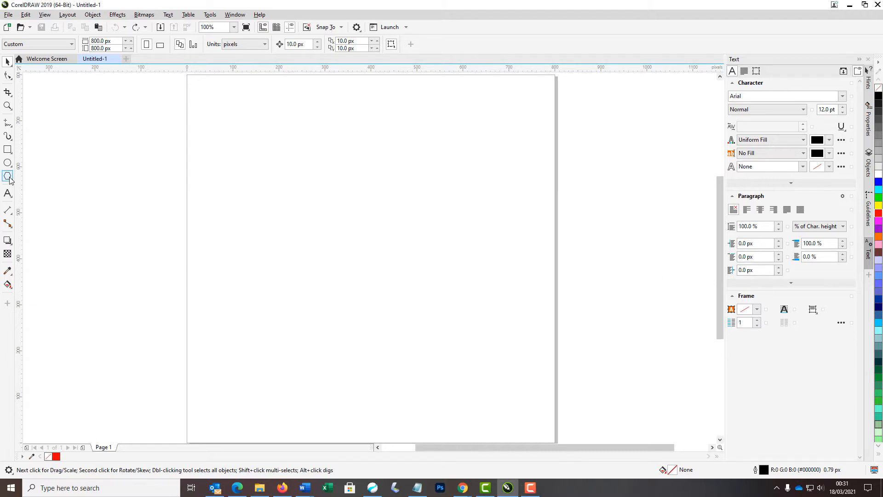
left_click(11, 181)
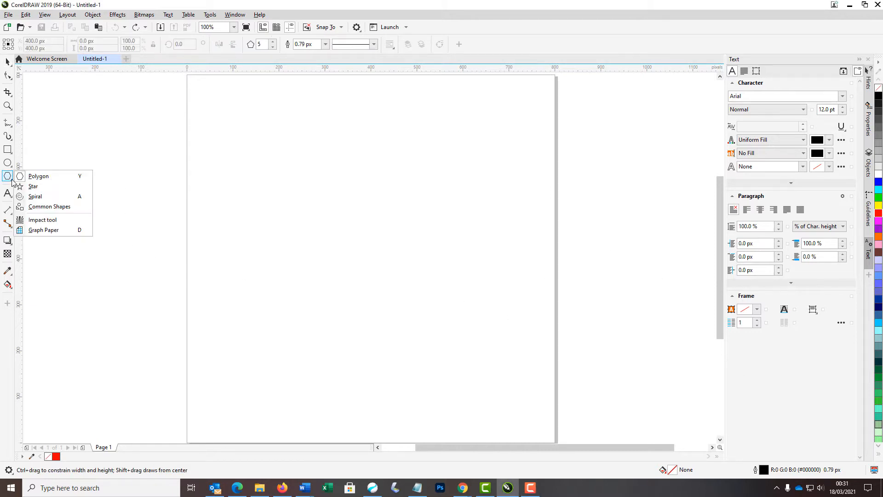
left_click(32, 175)
left_click_drag(289, 158, 461, 338)
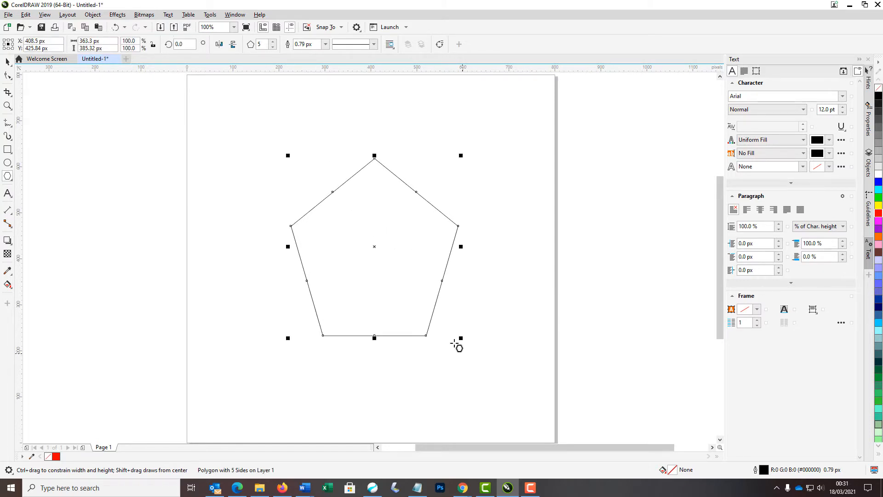
Add a node on the polygon's upper-right side and pull that side's middle node outward about 79 px to reshape all sides
left_click(8, 76)
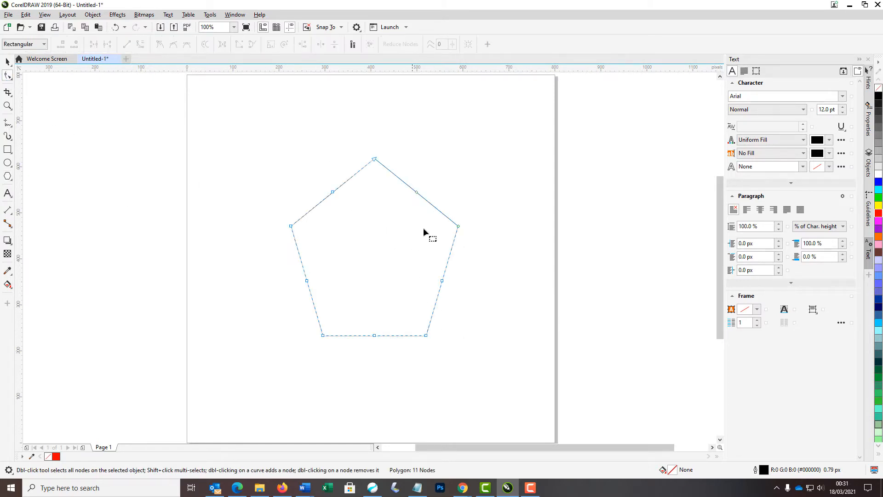
right_click(417, 194)
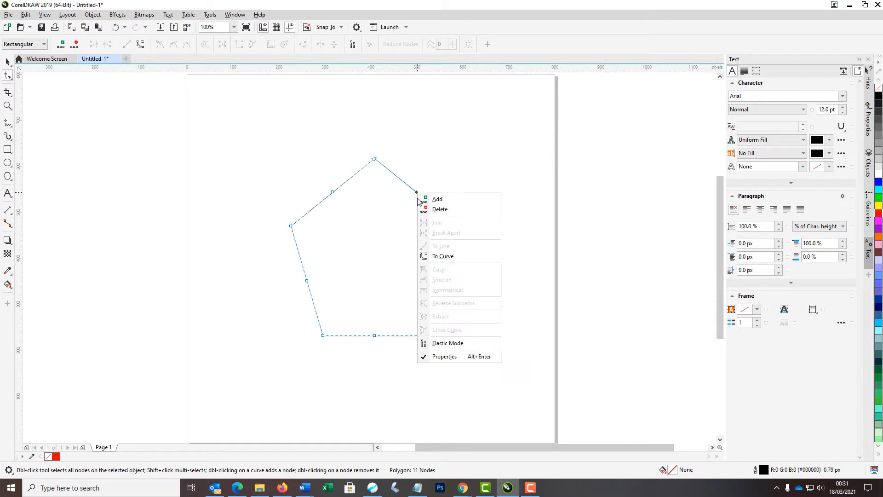
left_click(434, 199)
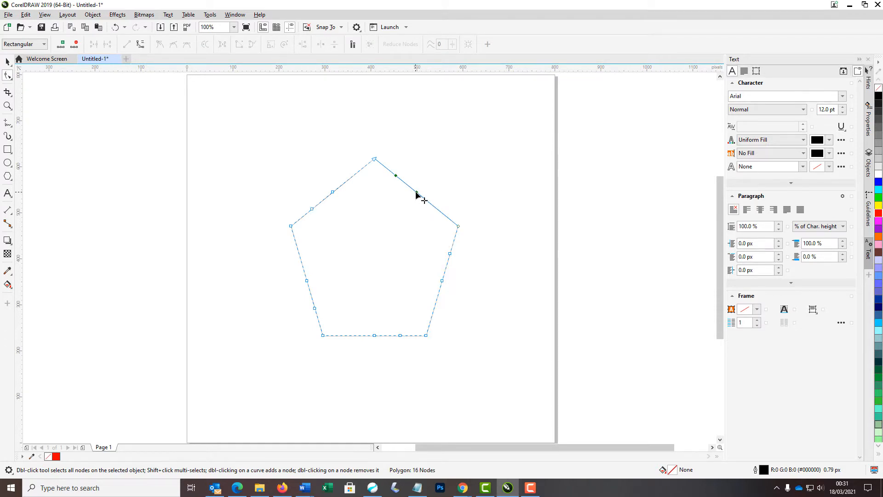
left_click_drag(416, 194, 453, 185)
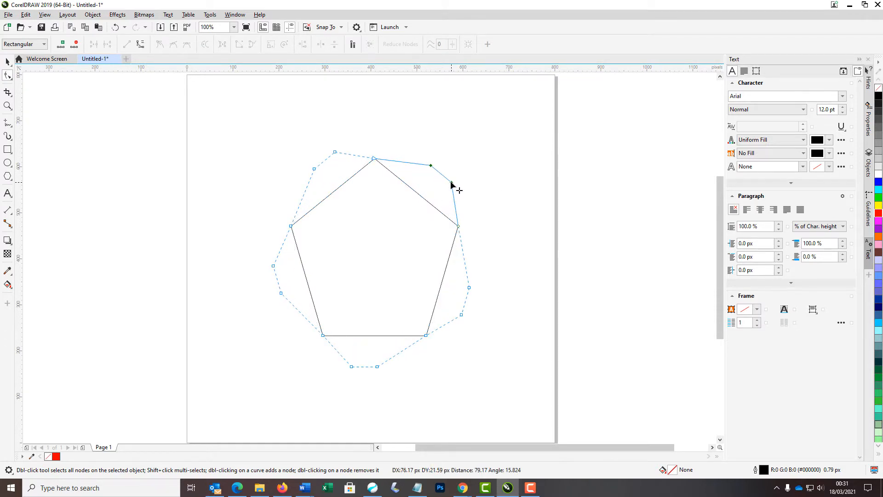
left_click(261, 337)
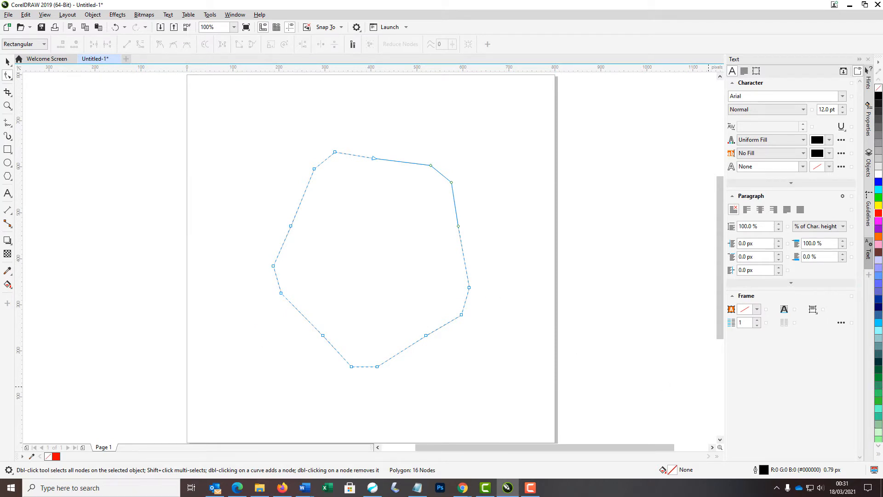
Fill the reshaped polygon with red and set its outline colour to none
left_click(879, 213)
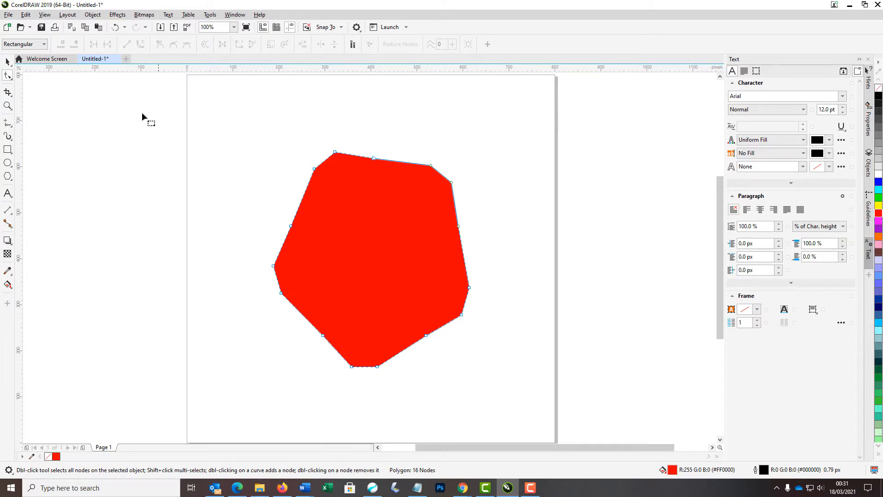
left_click(8, 63)
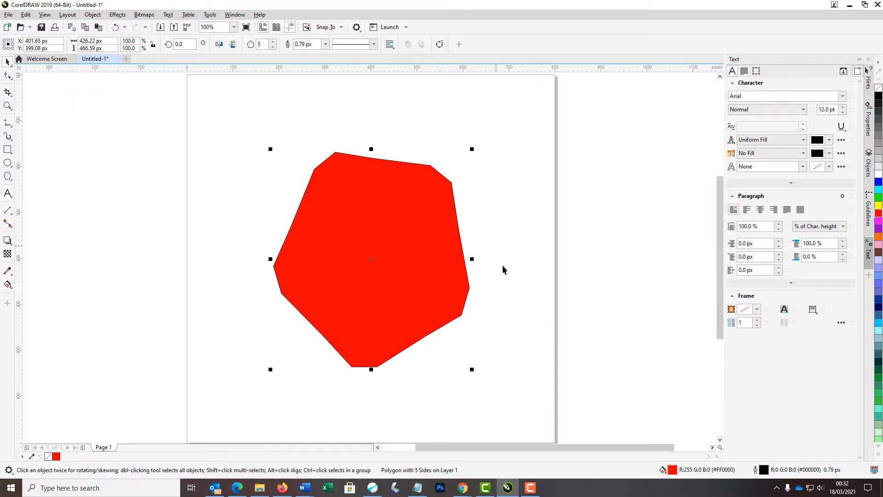
double_click(763, 470)
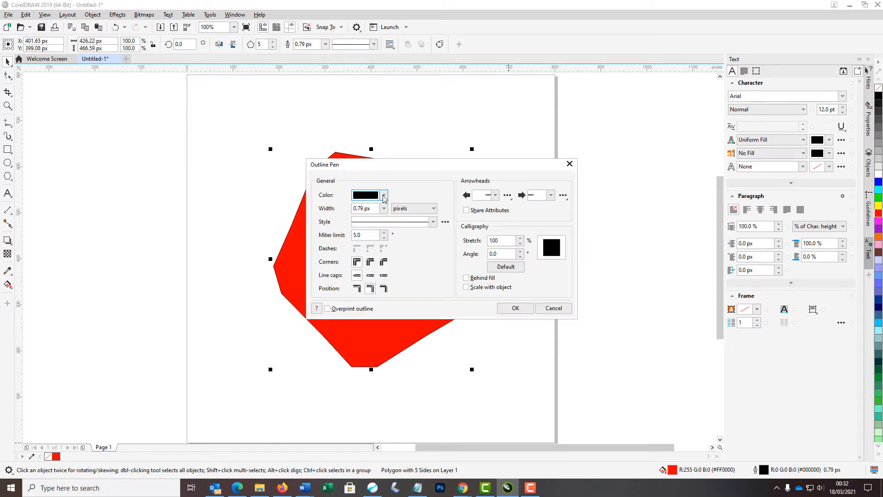
left_click(384, 195)
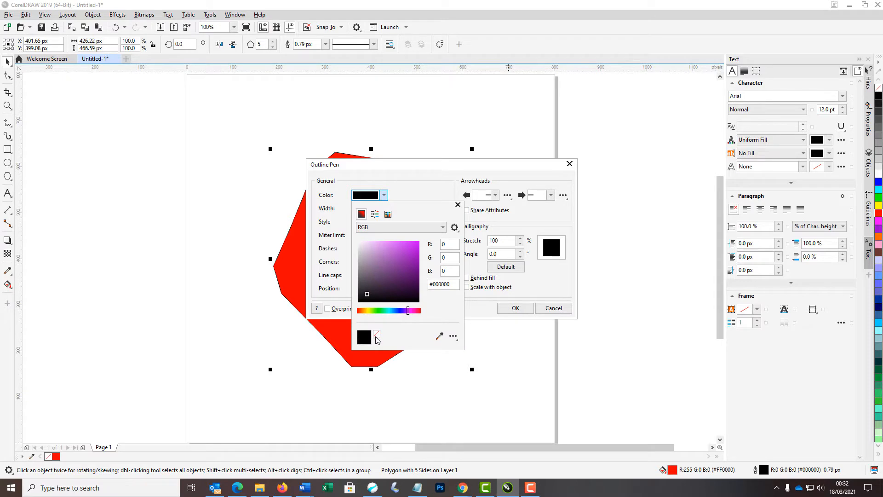
left_click(377, 333)
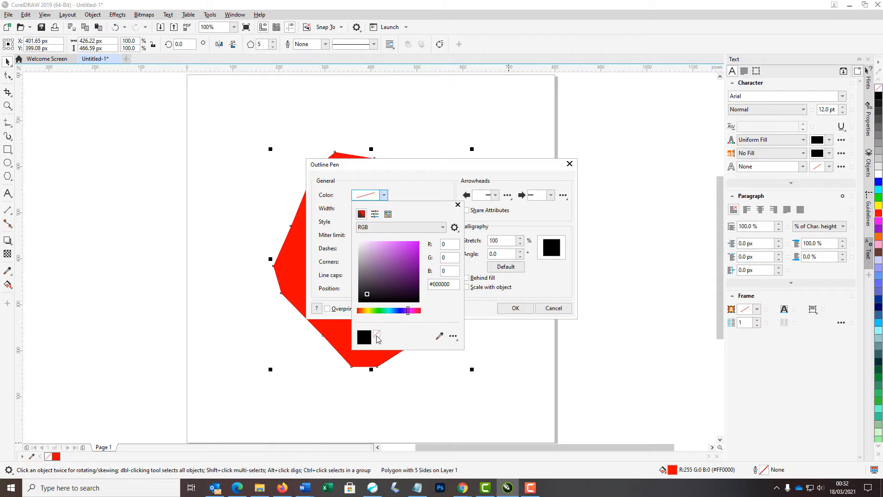
left_click(521, 312)
left_click(516, 308)
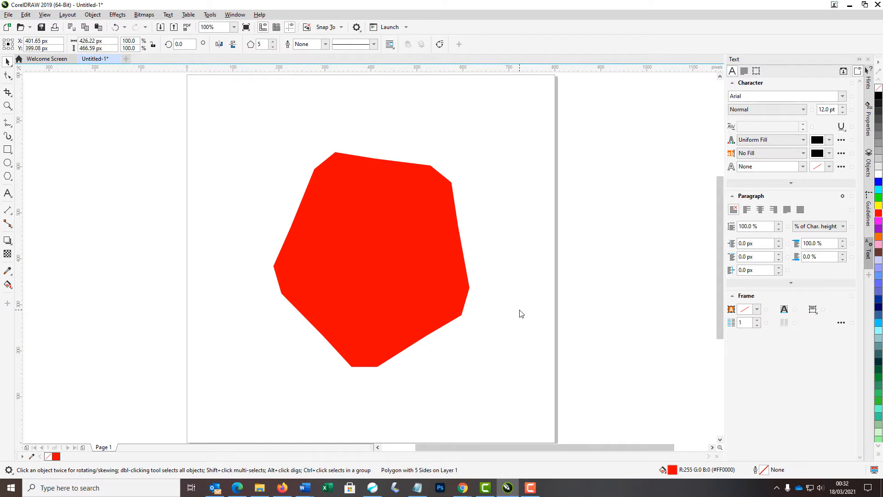
Scale the red polygon down proportionally from its lower-right corner to about 300 by 328 px
left_click(381, 232)
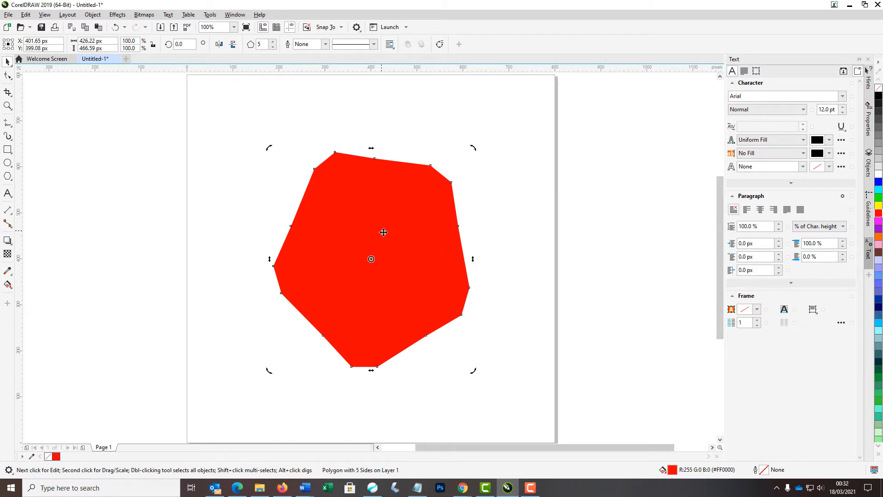
left_click(348, 275)
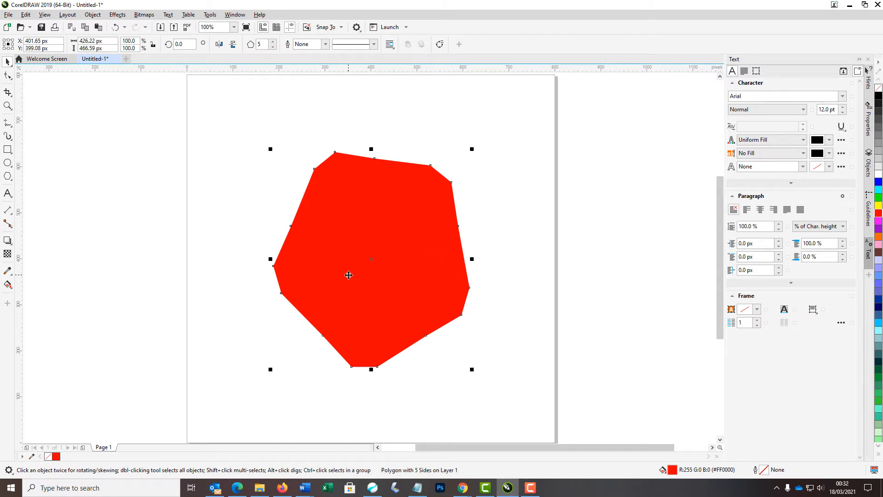
left_click_drag(471, 369, 422, 301)
left_click(440, 380)
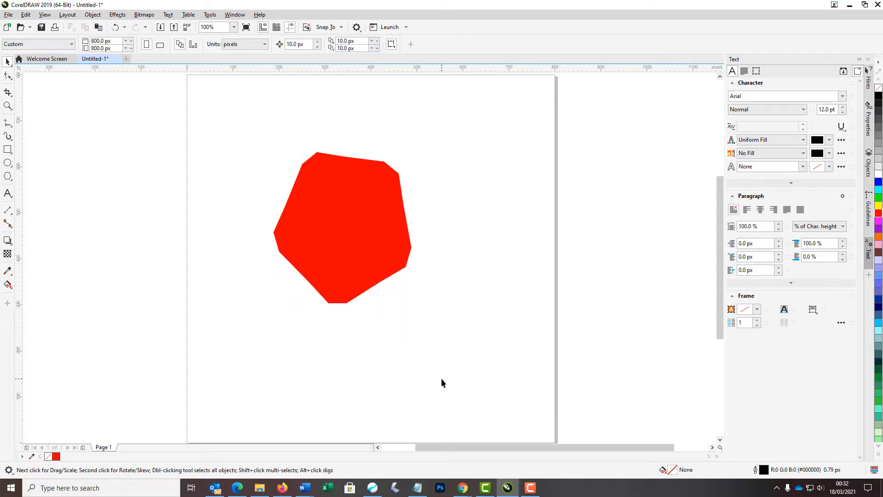
Set up an export of the red polygon to the Pictures folder as PNG, limited to the selected object
left_click(360, 264)
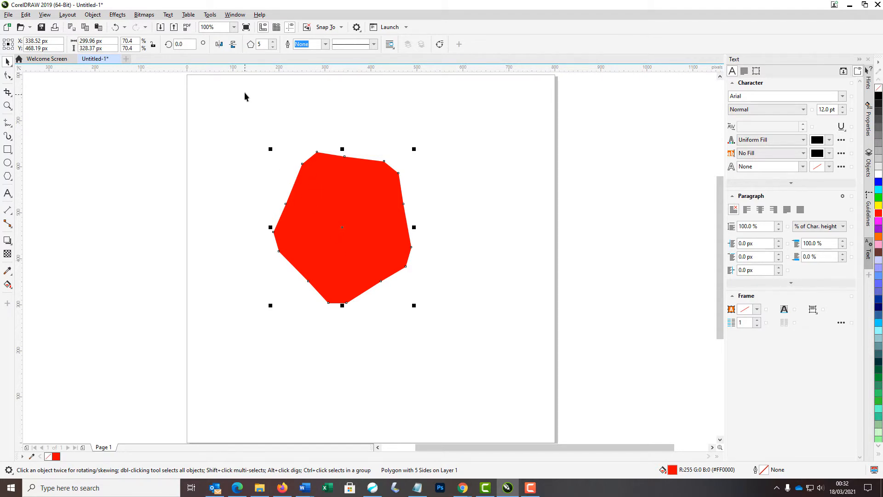
left_click(173, 27)
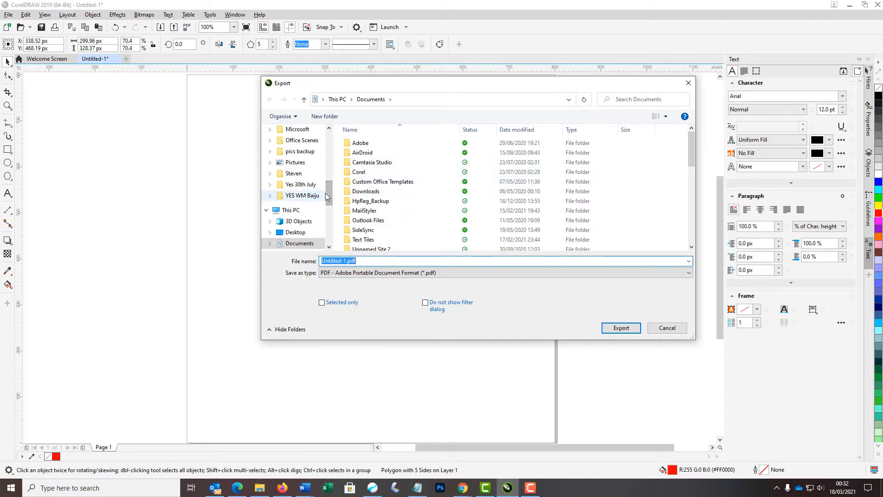
left_click(291, 165)
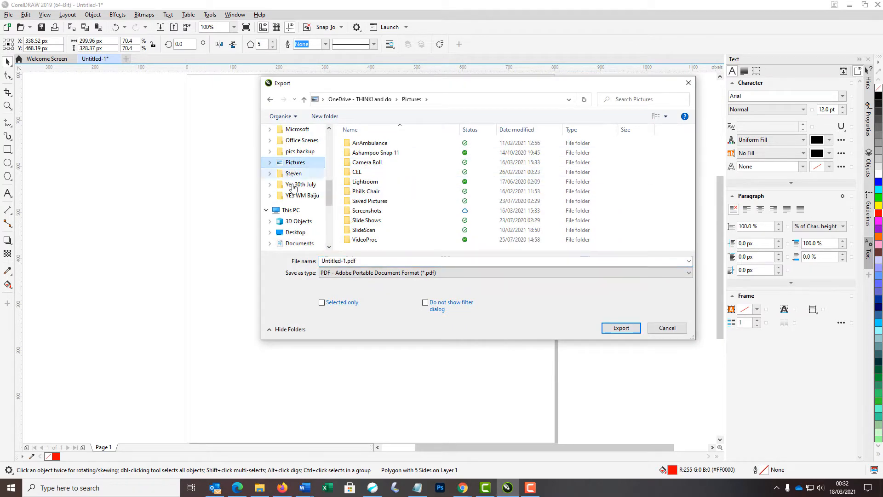
left_click(375, 272)
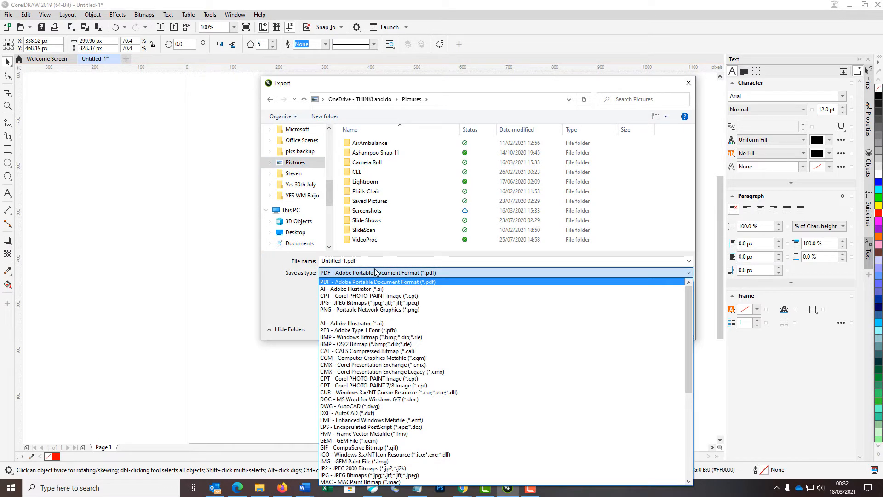
left_click(375, 310)
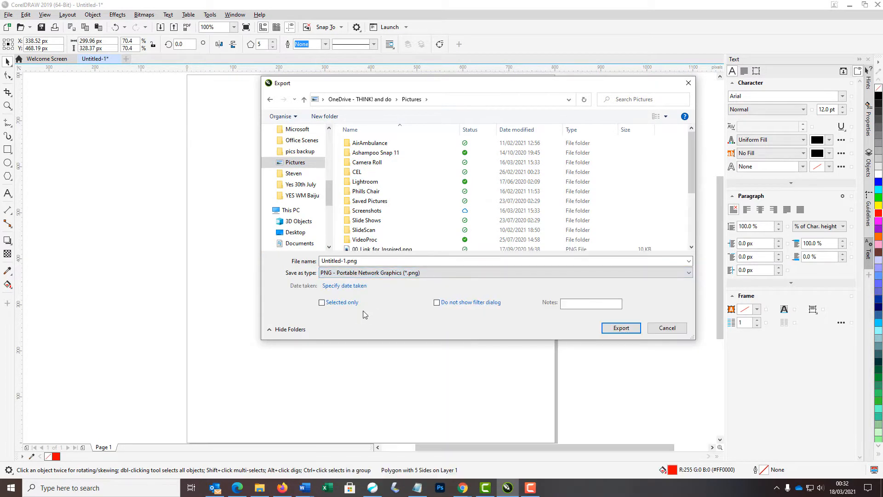
left_click(322, 303)
left_click_drag(429, 91, 401, 94)
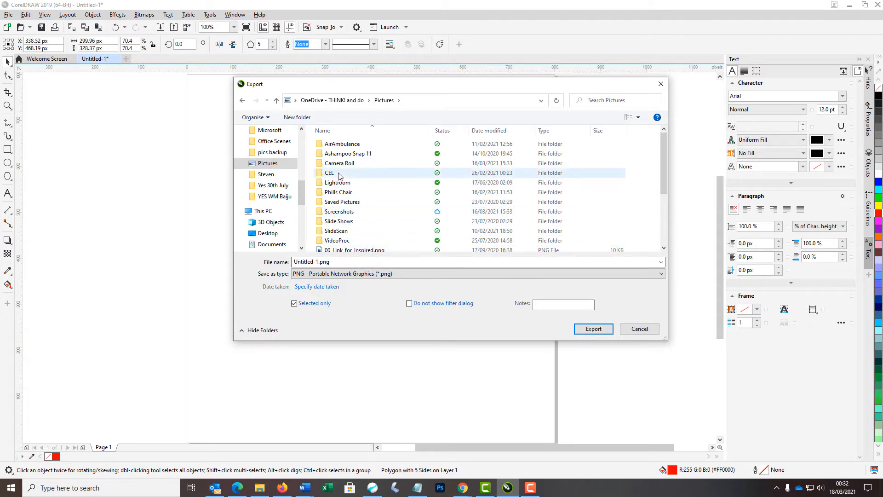
Name the export file 00001_Shape and export it with the offered PNG settings, keeping transparency on
scroll(338, 176, "down", 2)
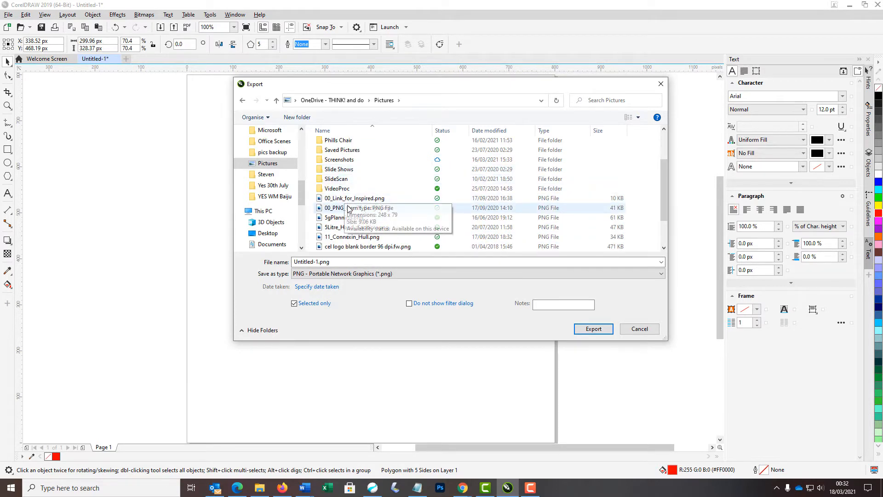
left_click(337, 261)
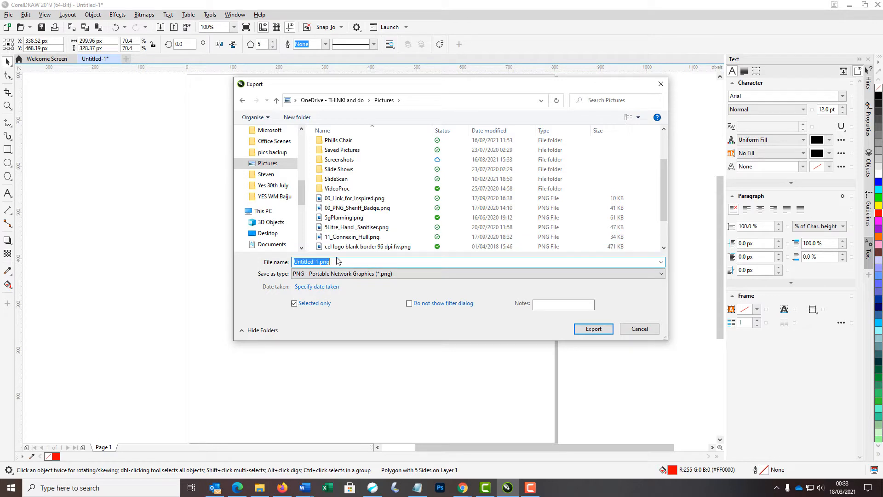
type("00001_Shape")
left_click(593, 329)
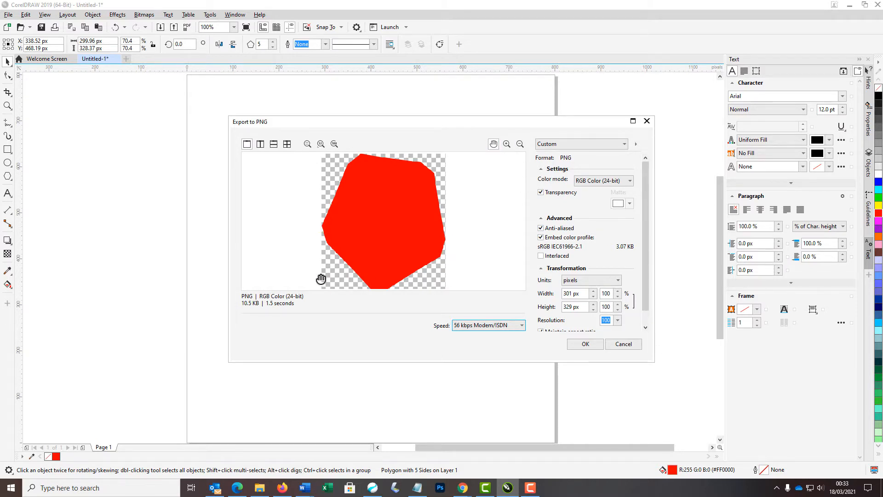
left_click(565, 307)
left_click(584, 345)
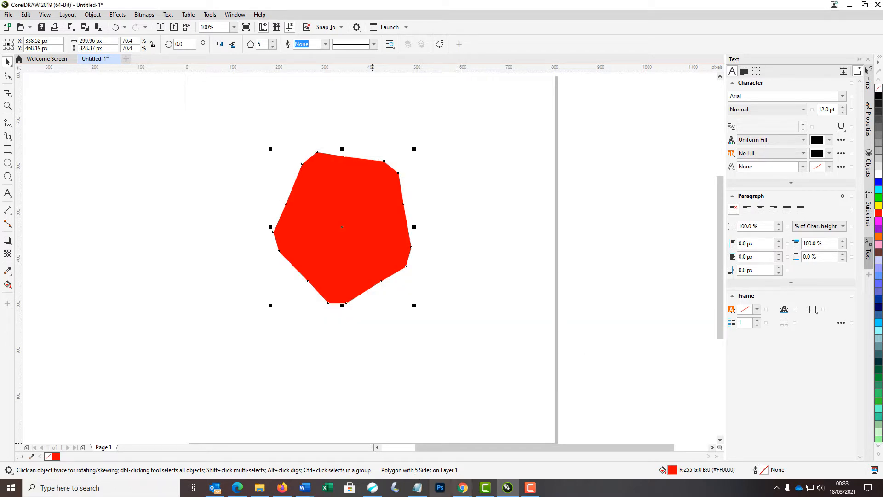
Switch to File Explorer and open the OneDrive Pictures folder to check the exported shape
left_click(259, 488)
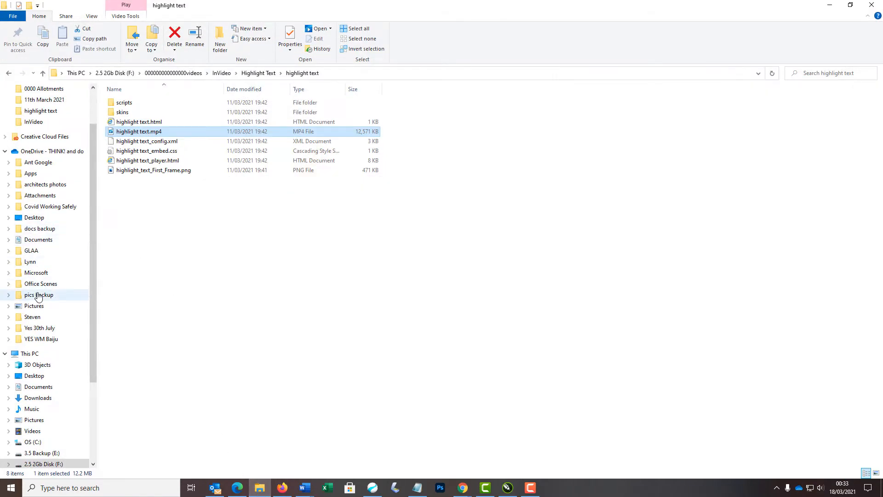
left_click(30, 305)
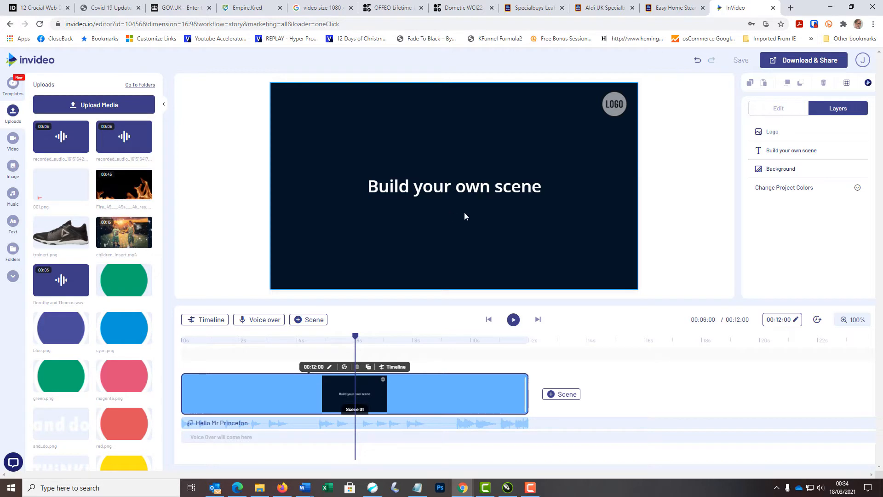
In the InVideo project, move the "Build your own scene" text up to the top of the canvas
left_click_drag(474, 183, 469, 109)
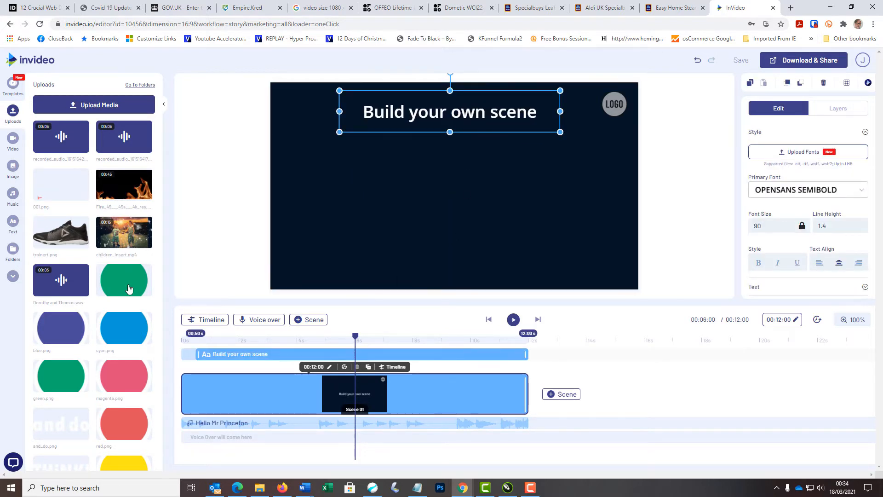
Upload 00001_Shape.png from the Pictures folder to the project's media and dismiss the upload tip
left_click(96, 105)
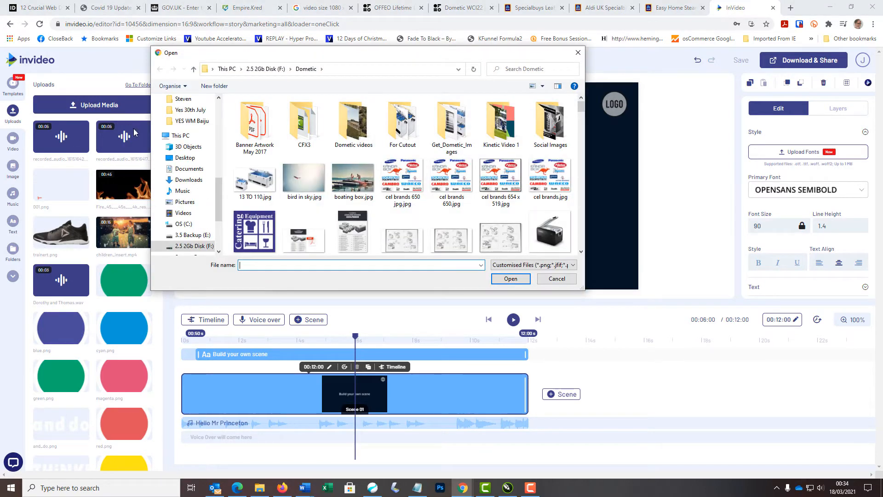
left_click(190, 203)
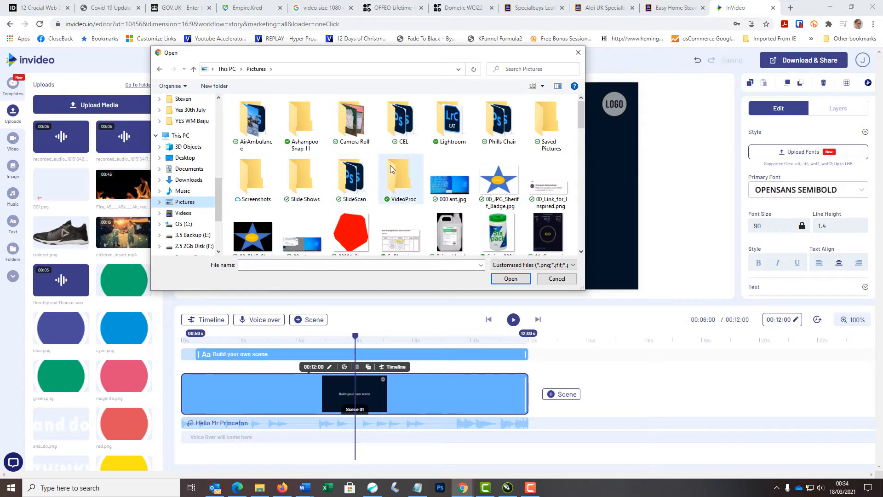
scroll(352, 212, "down", 1)
left_click(352, 212)
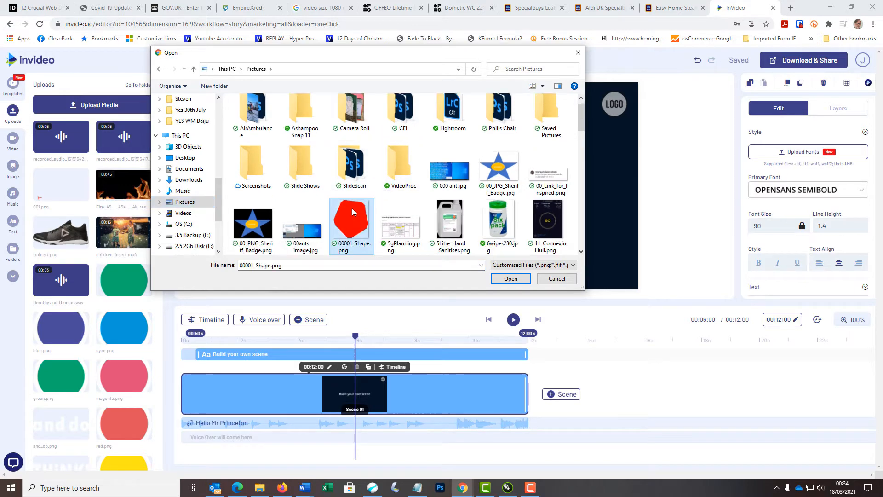
left_click(509, 279)
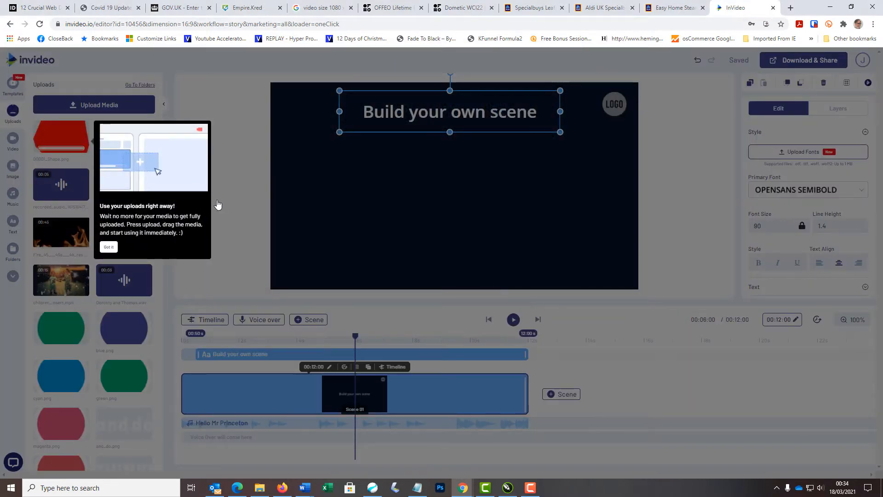
left_click(225, 144)
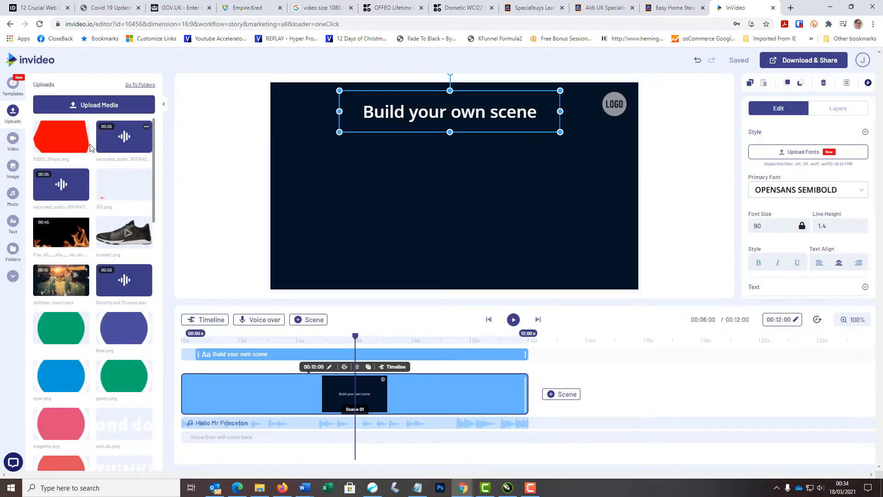
Place the uploaded 00001_Shape.png on the scene canvas, shrink it and centre it below the "Build your own scene" text
left_click_drag(67, 136, 479, 184)
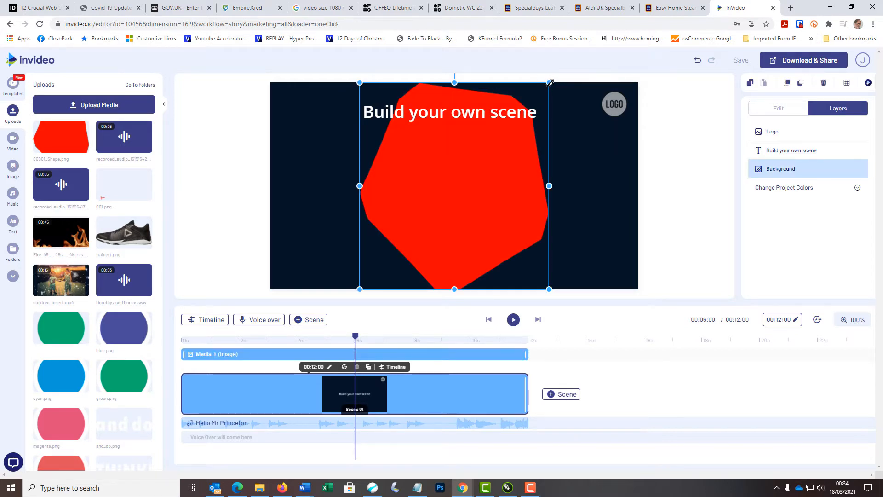
left_click_drag(549, 83, 486, 145)
left_click_drag(434, 197, 454, 185)
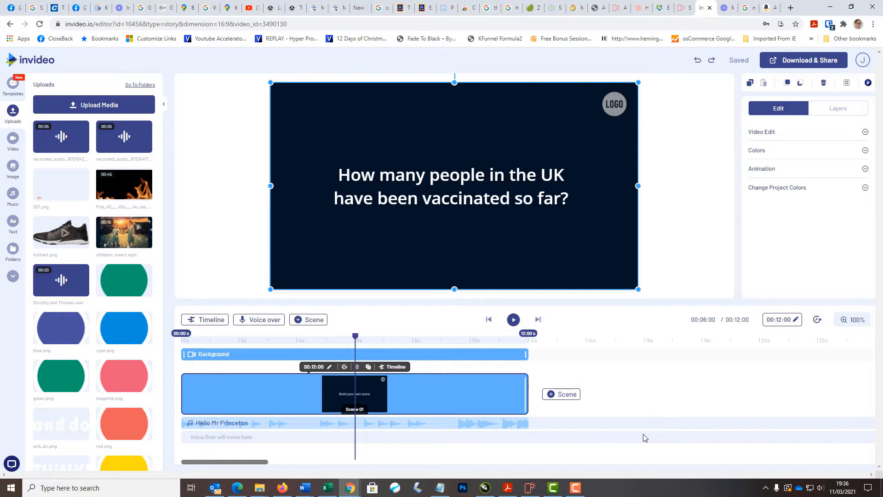
Look through the colour, opacity, shadow and animation options of the "How many people in the UK have been vaccinated so far?" text
left_click(499, 205)
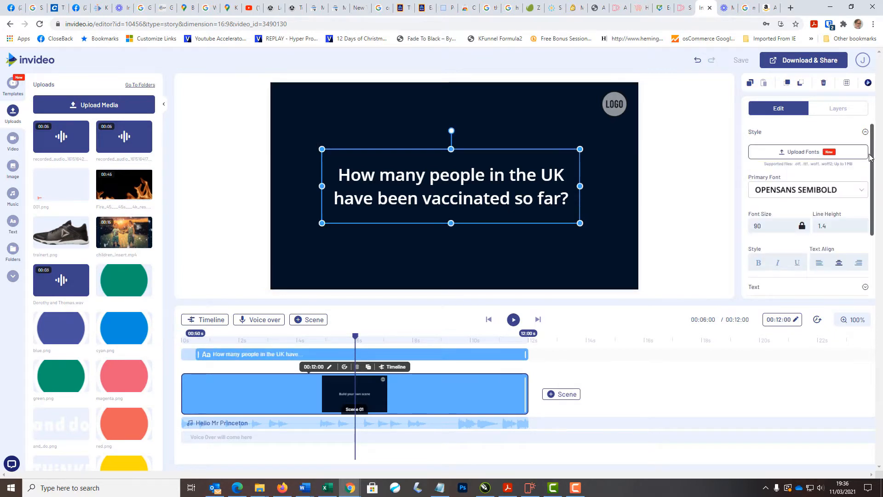
left_click_drag(873, 154, 880, 220)
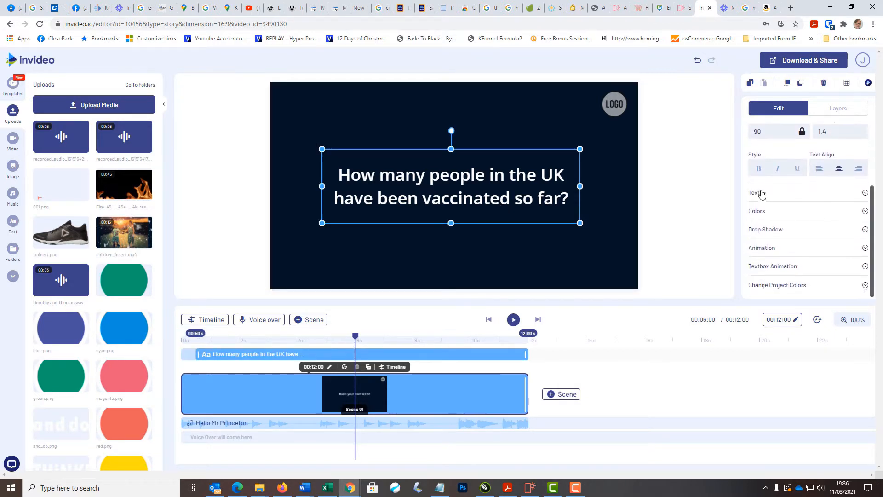
left_click(763, 212)
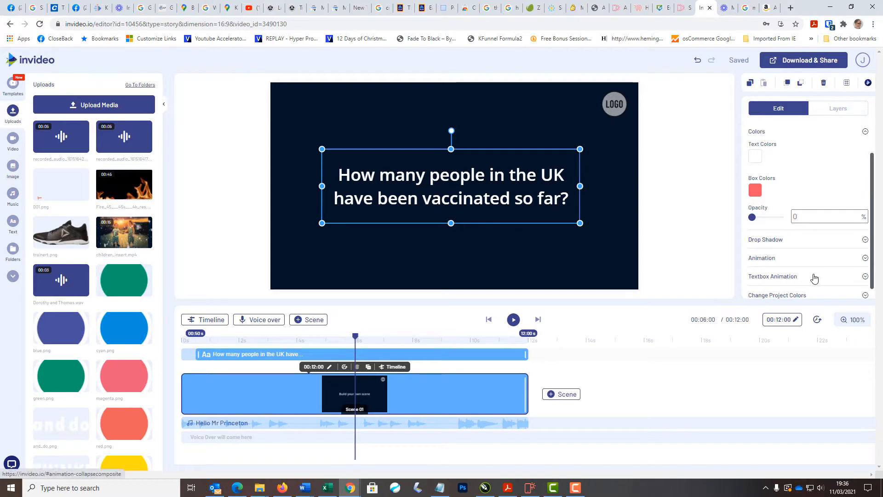
scroll(812, 278, "up", 1)
scroll(810, 278, "down", 2)
scroll(802, 267, "up", 2)
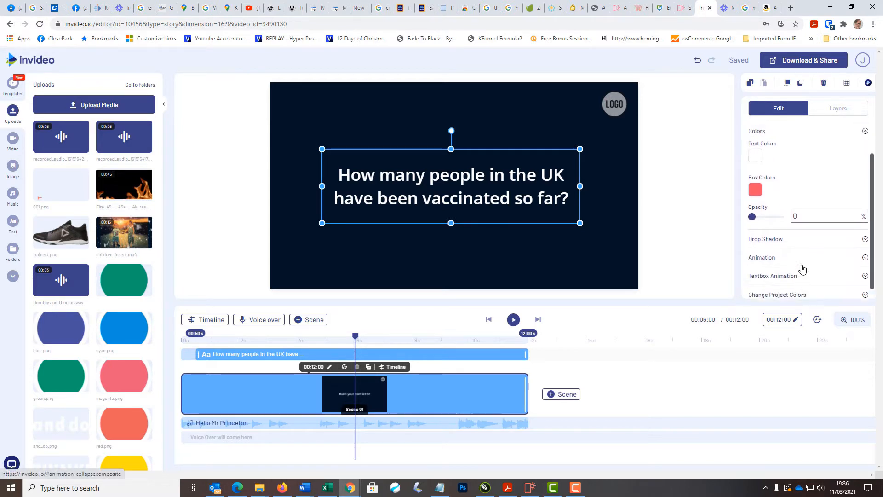
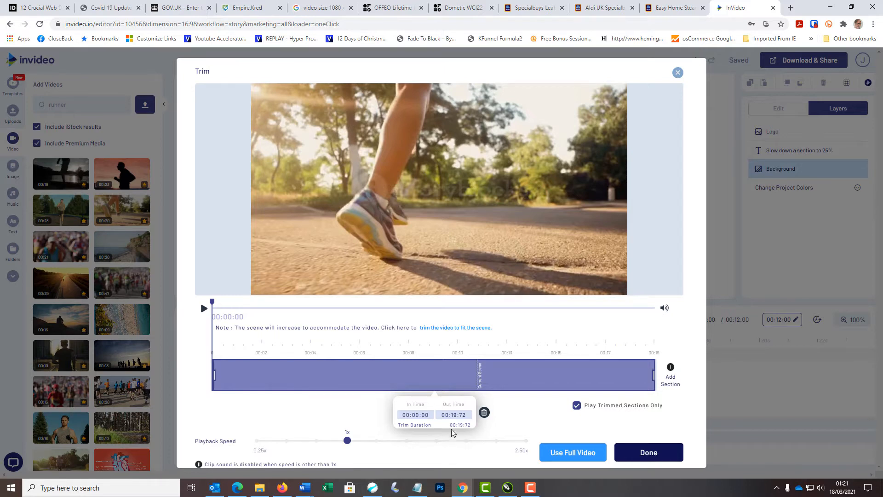
Trim the runner clip so its out time is 00:08:00 and apply the trim
double_click(457, 415)
left_click(457, 415)
key("BackSpace")
key("BackSpace")
type("08")
key("Return")
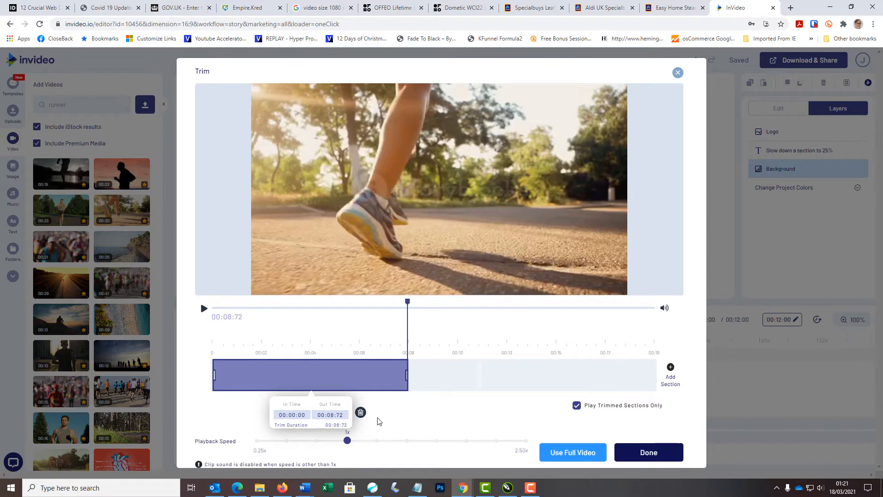
double_click(344, 411)
left_click(343, 414)
key("BackSpace")
key("BackSpace")
type("00")
key("Return")
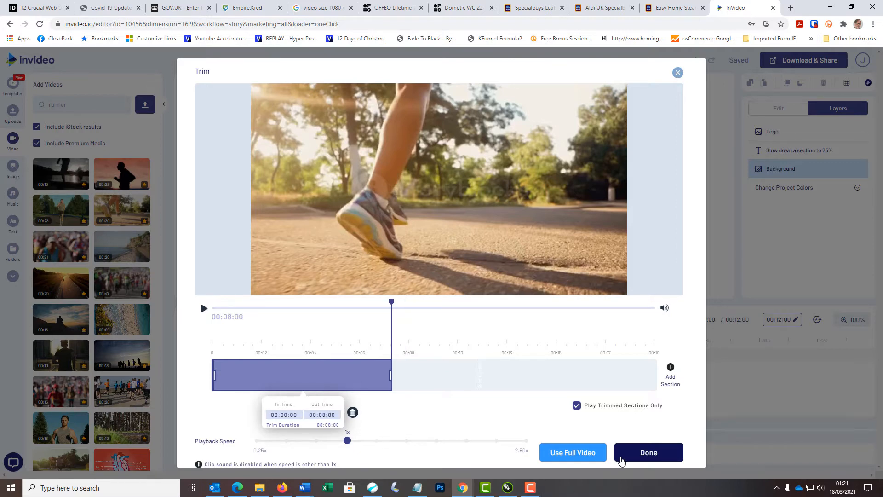
left_click(633, 457)
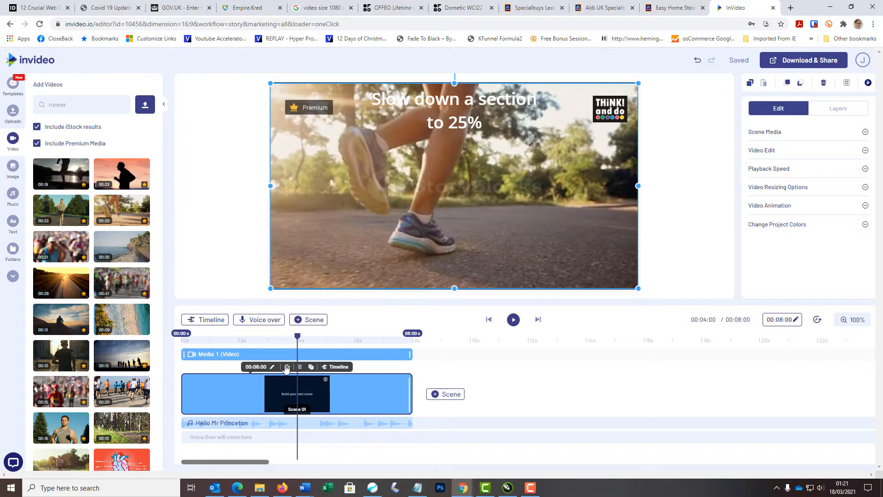
Add a "Build your own scene" scene from the Start From Scratch template after Scene 01 and confirm it
mouse_move(449, 397)
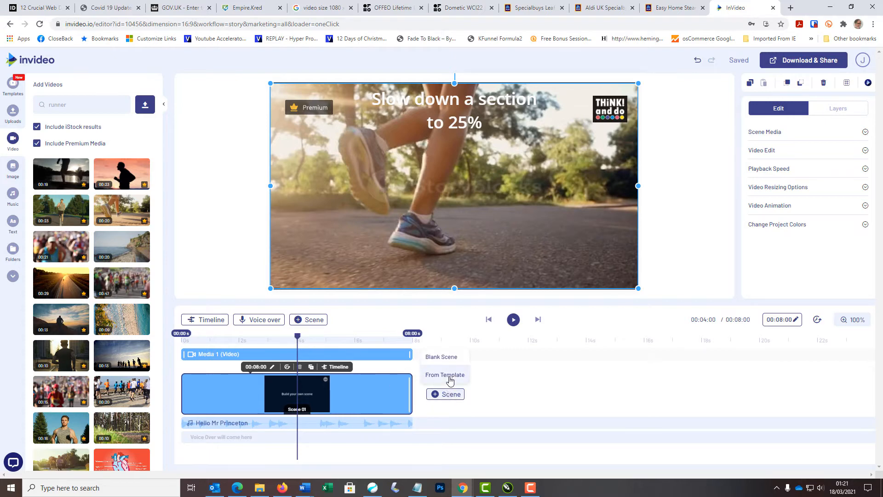
left_click(450, 378)
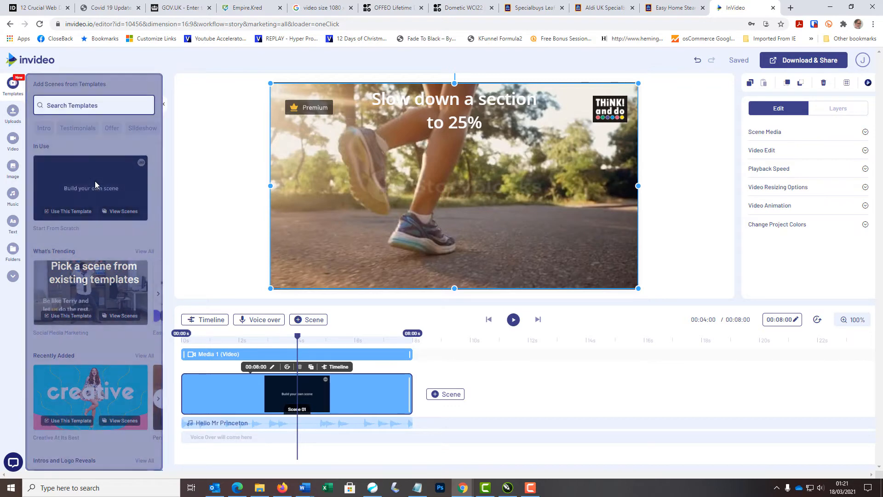
left_click(95, 195)
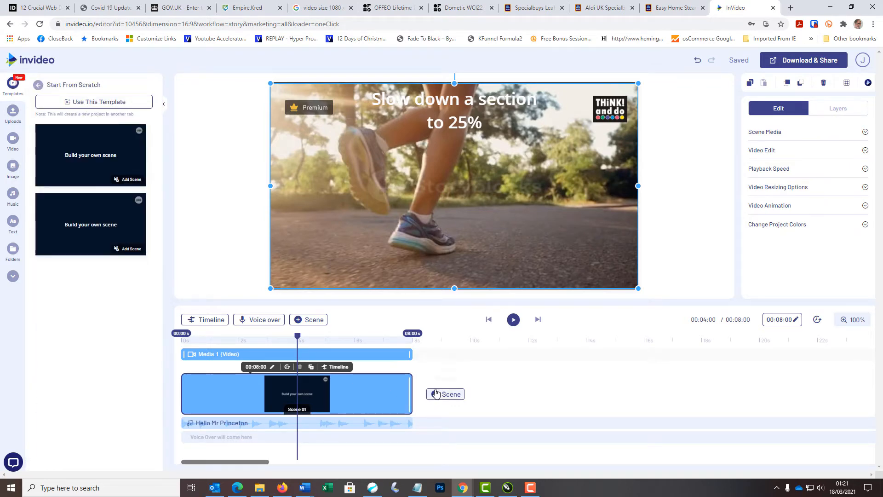
left_click(114, 166)
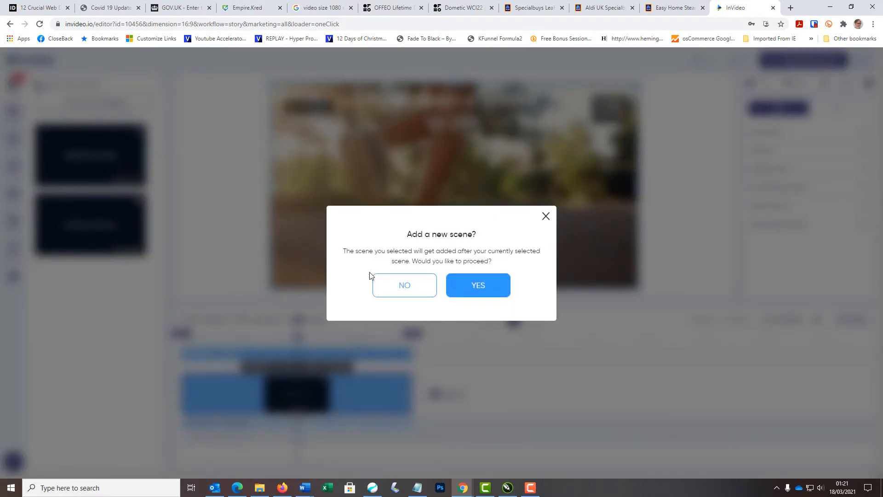
left_click(474, 287)
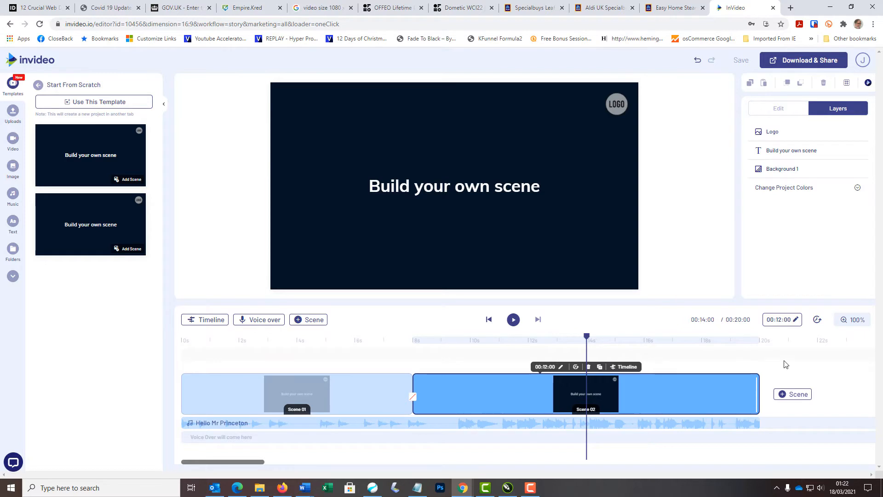
Set the duration of Scene 02 to 00:04:00
left_click(780, 321)
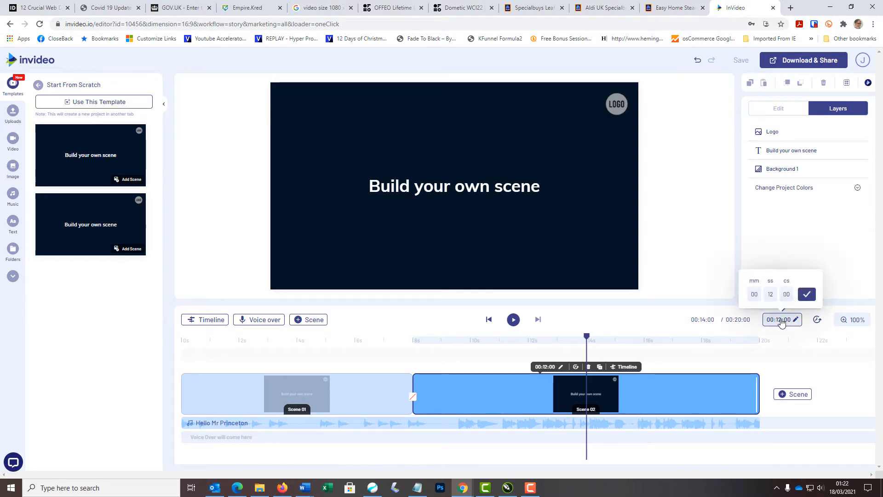
double_click(770, 294)
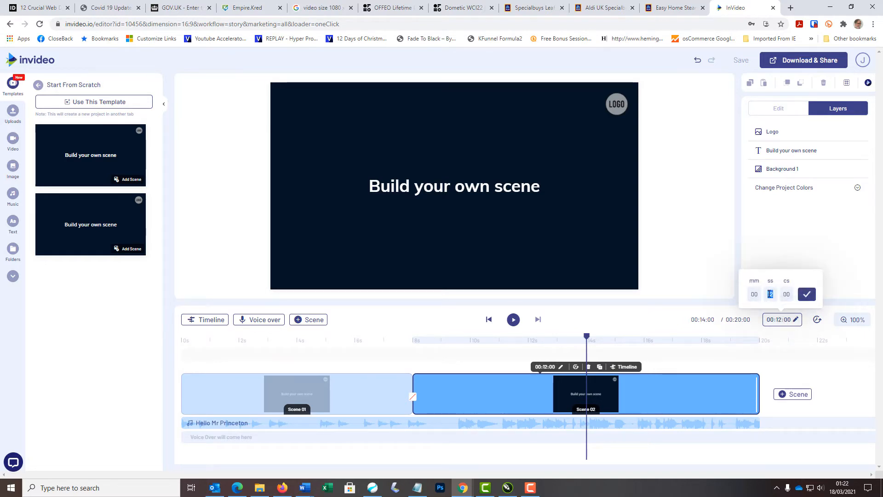
type("14")
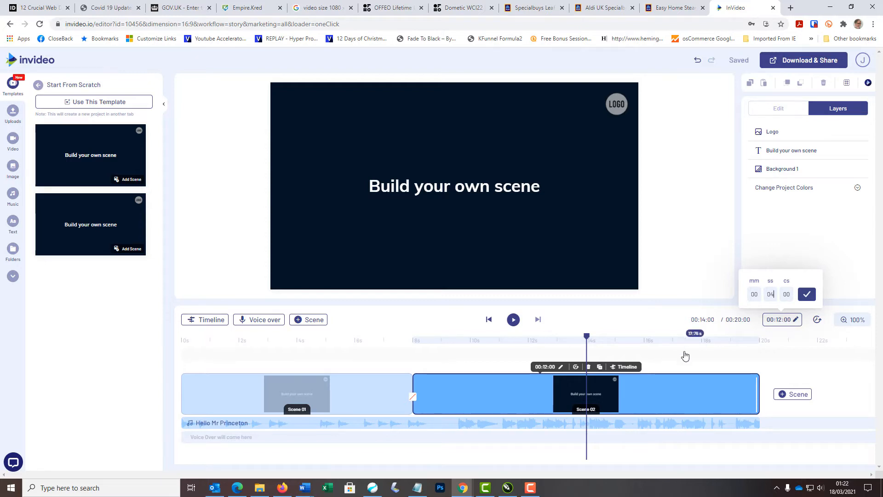
left_click(643, 389)
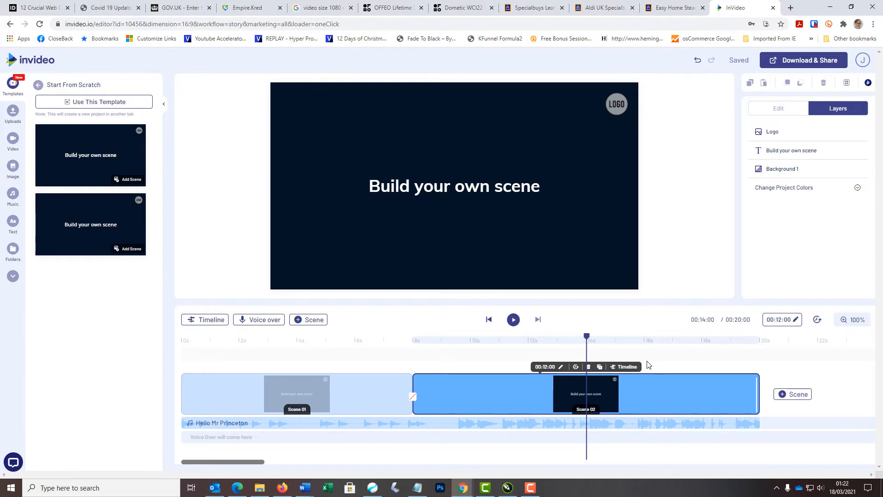
left_click(780, 321)
left_click(806, 294)
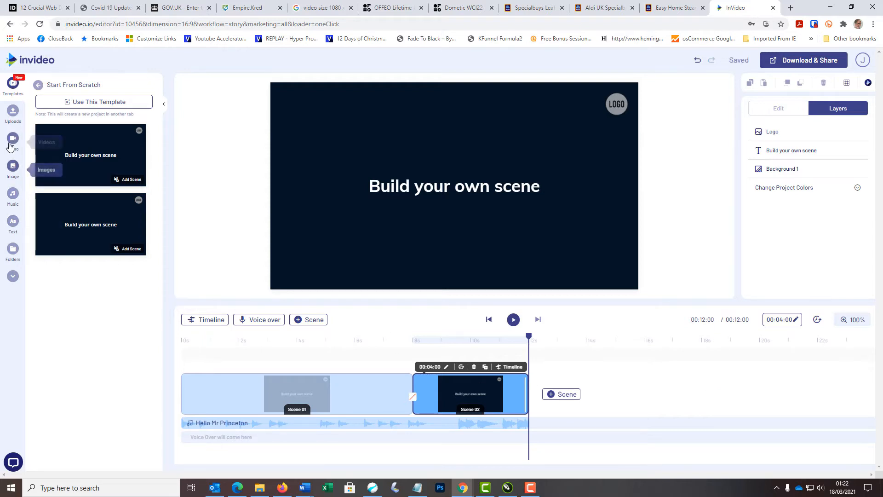
Search the stock videos for "runner" and place the 20-second clip of running feet on the Scene 02 canvas
left_click(13, 140)
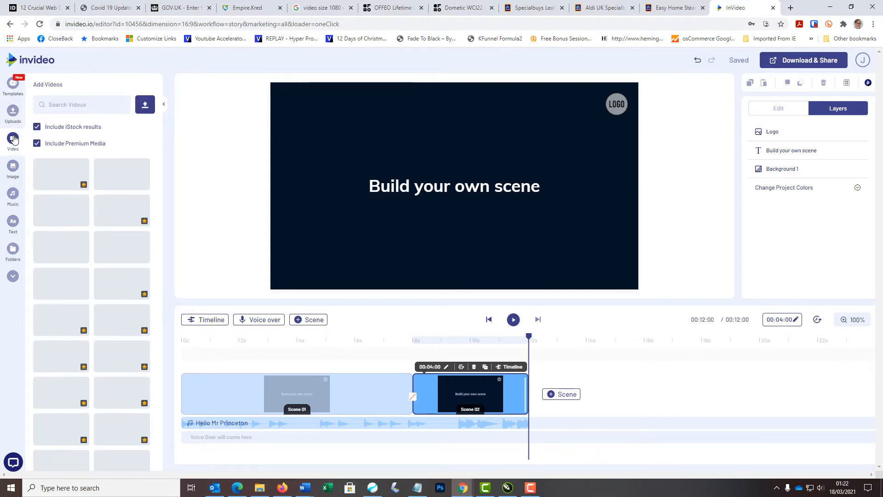
left_click(76, 105)
type("runner")
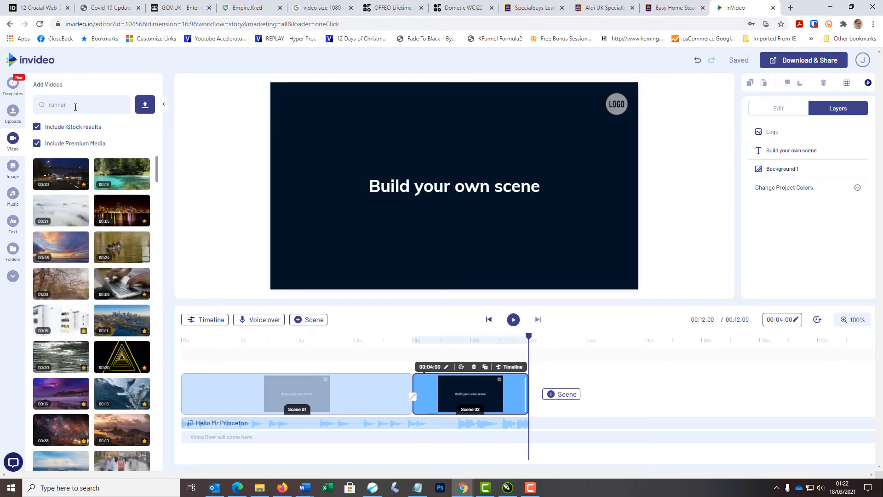
key("Return")
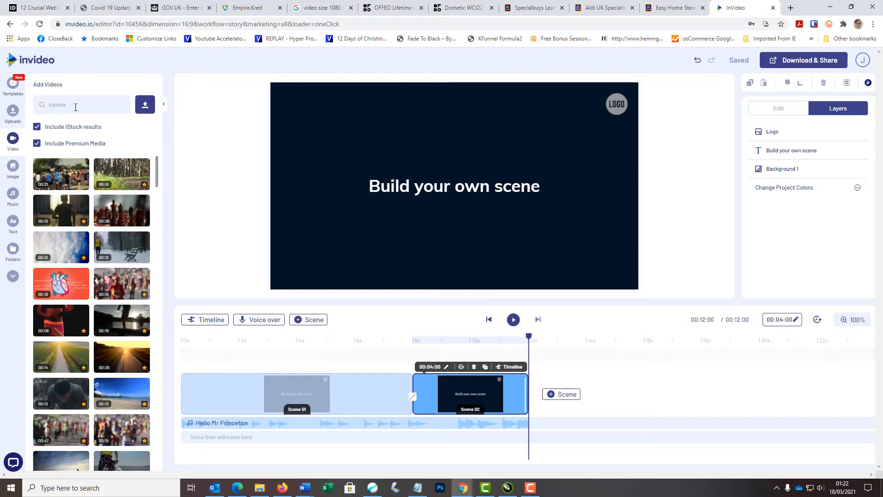
mouse_move(87, 223)
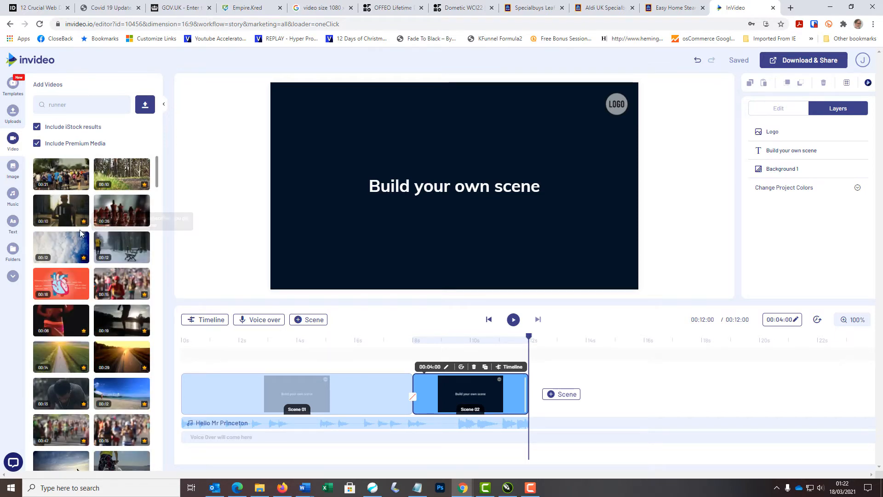
scroll(82, 232, "down", 3)
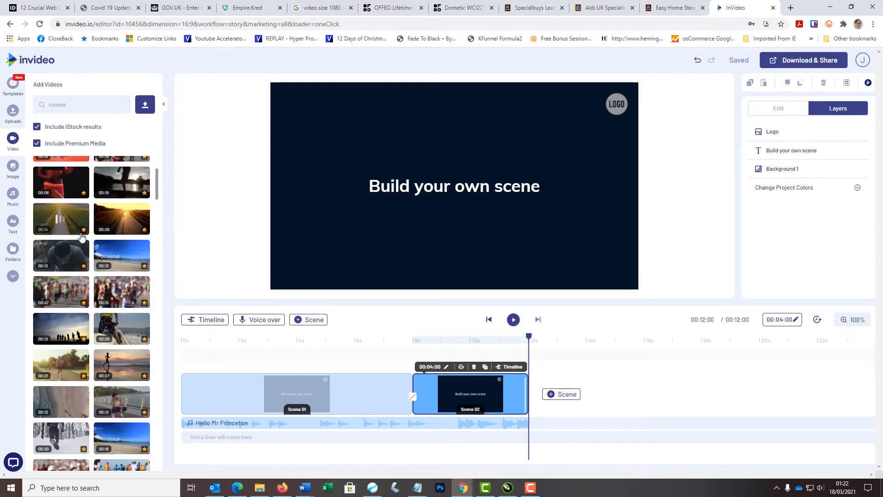
scroll(81, 236, "down", 5)
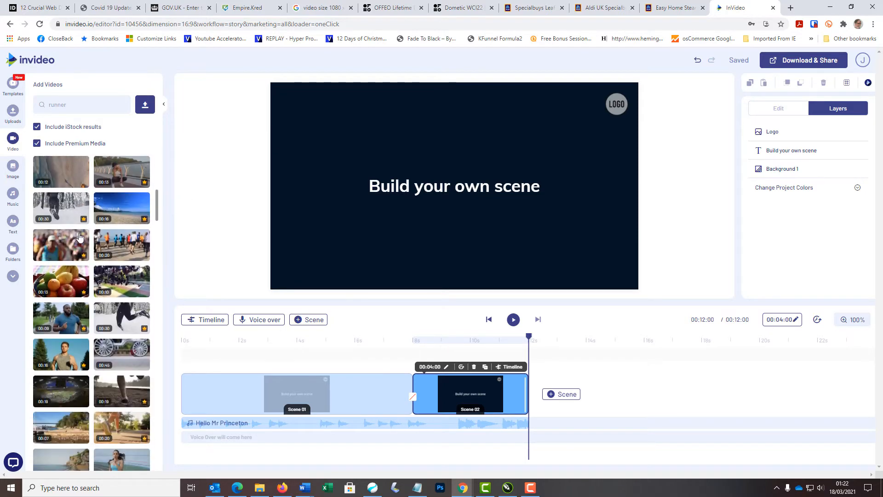
scroll(74, 243, "down", 3)
scroll(63, 256, "down", 2)
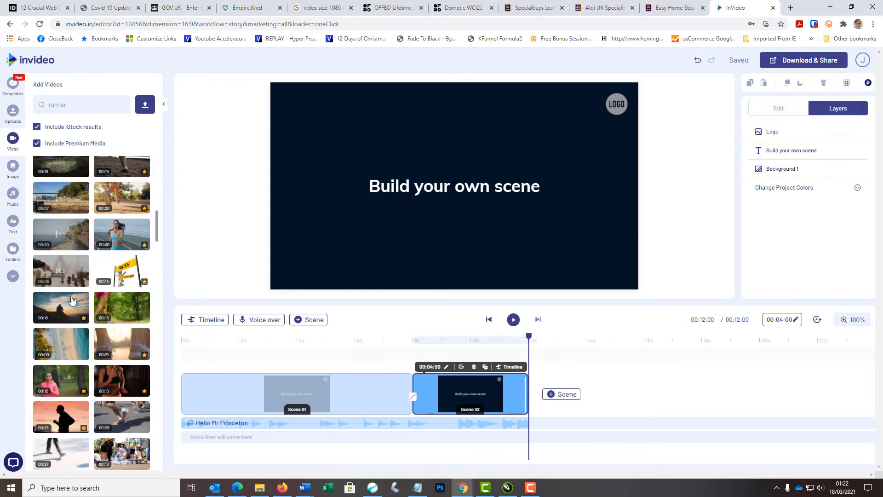
left_click_drag(121, 207, 349, 221)
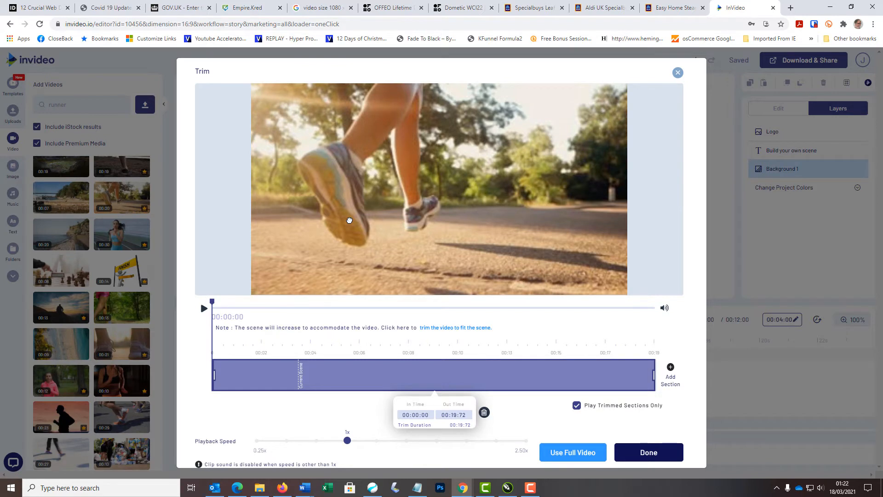
Set the in time of the Scene 02 clip's trim section to 00:08:01
left_click(419, 414)
left_click(419, 414)
type("8")
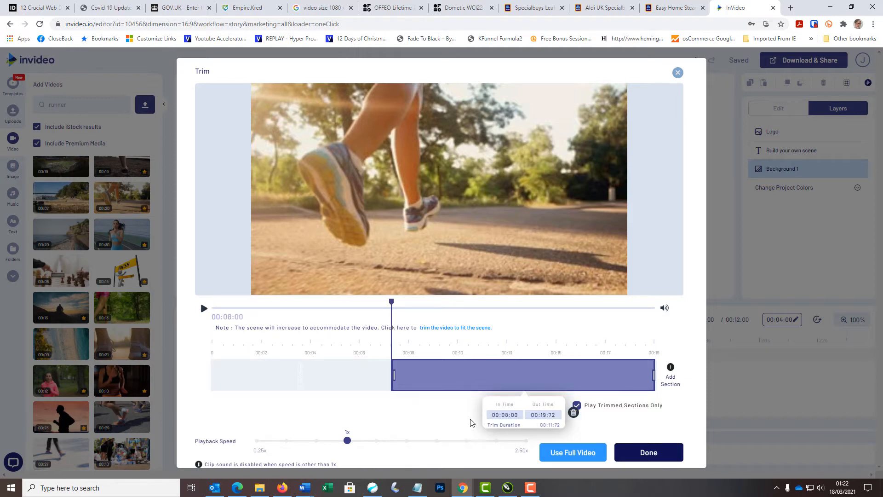
left_click(518, 415)
left_click(518, 415)
type("1")
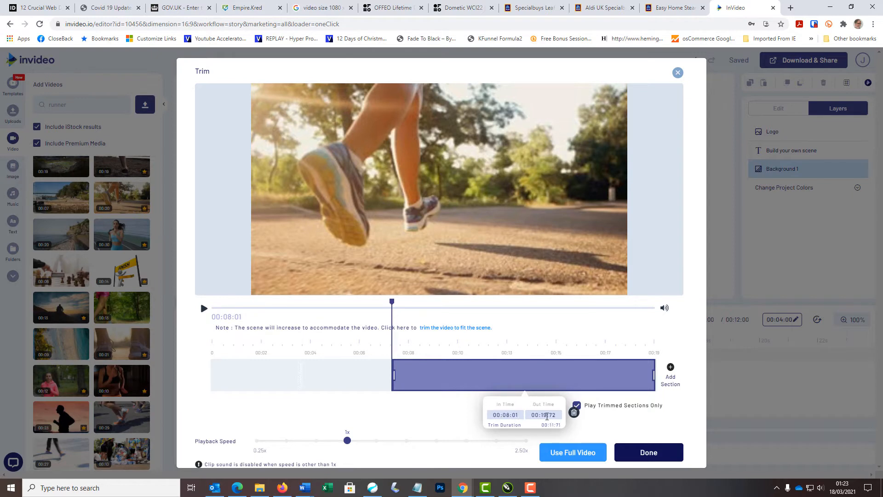
Set the out time of the Scene 02 clip's trim section to 00:12:00
left_click(546, 416)
left_click(547, 416)
key("BackSpace")
key("BackSpace")
type("12")
left_click(477, 414)
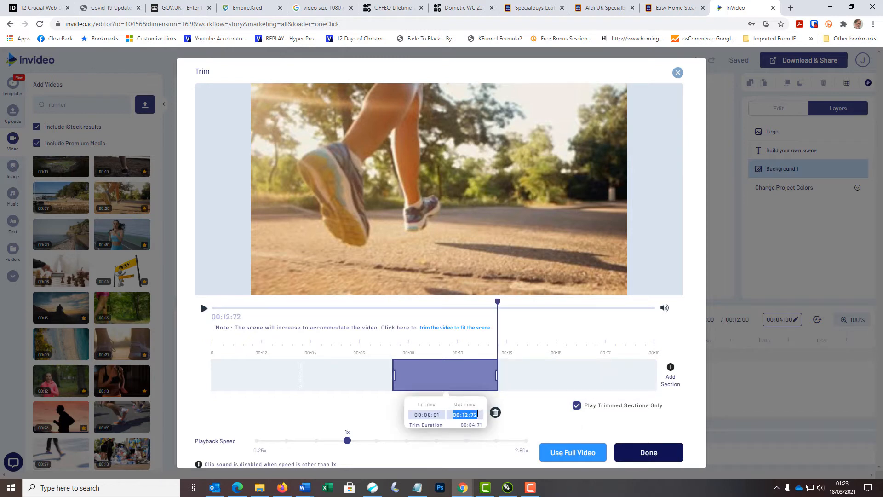
left_click(477, 413)
key("BackSpace")
key("BackSpace")
type("00")
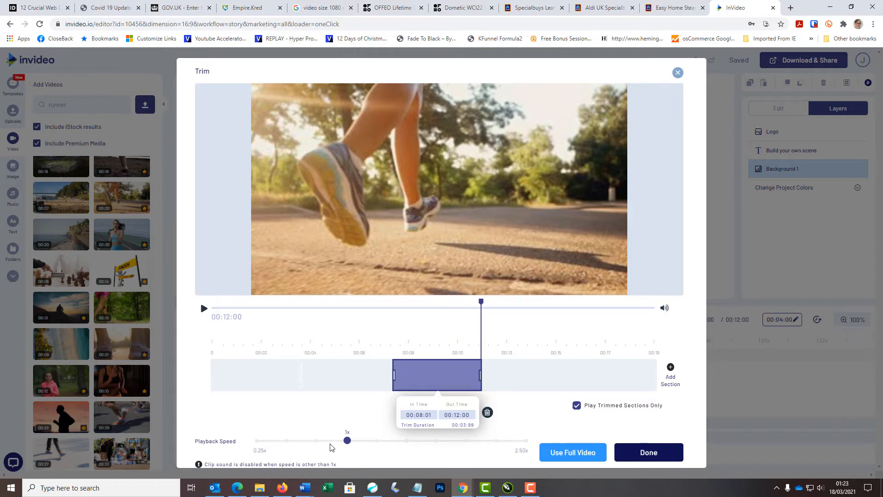
Slow the trimmed section's playback speed to 0.25x and apply the trim
left_click_drag(347, 441, 257, 441)
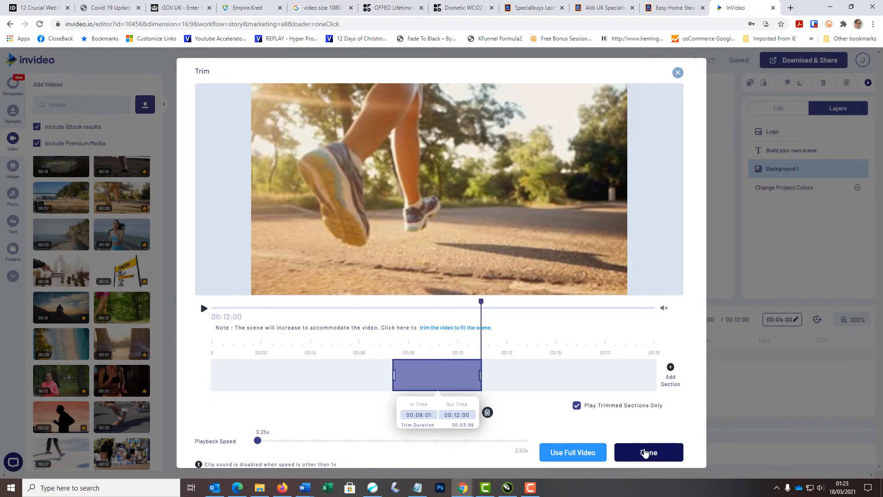
left_click(646, 453)
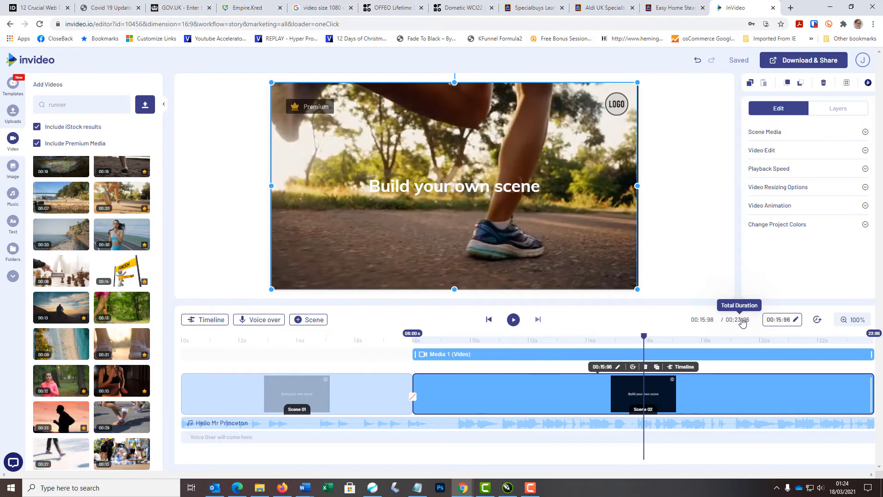
Preview the transition from normal speed to slow motion, playing from about 00:06:95 in Scene 01 into Scene 02
left_click_drag(645, 341, 382, 335)
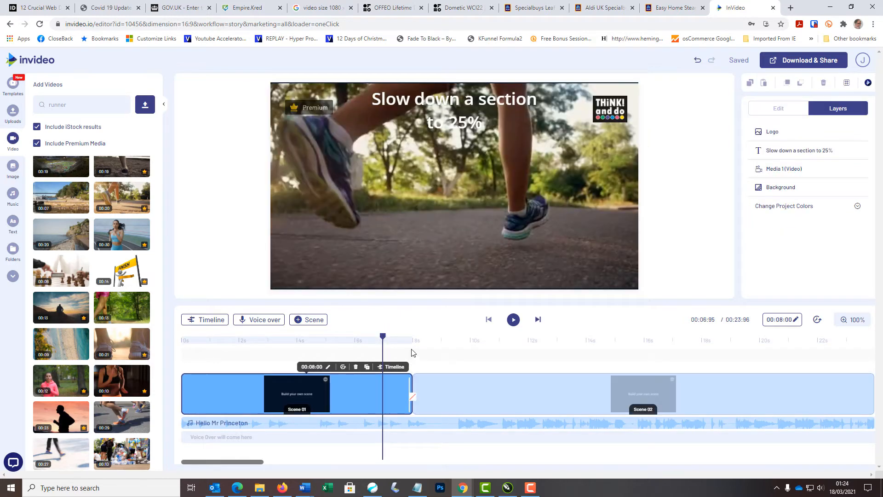
left_click(513, 319)
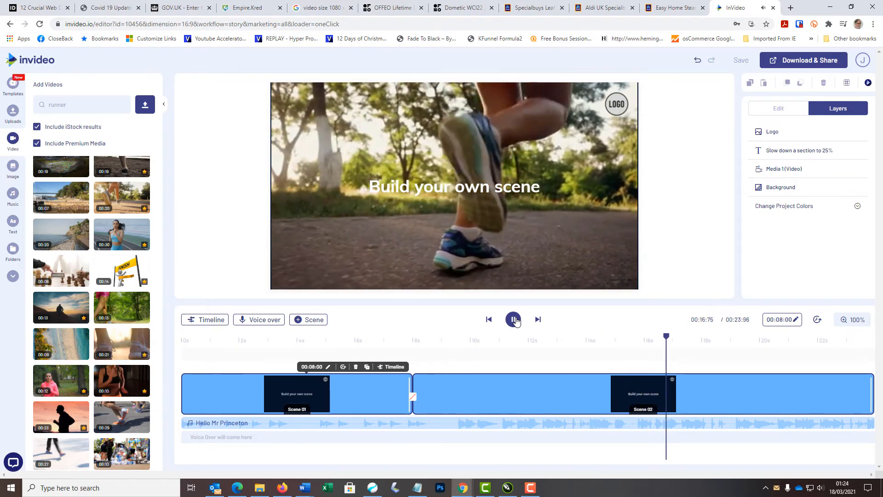
left_click(514, 320)
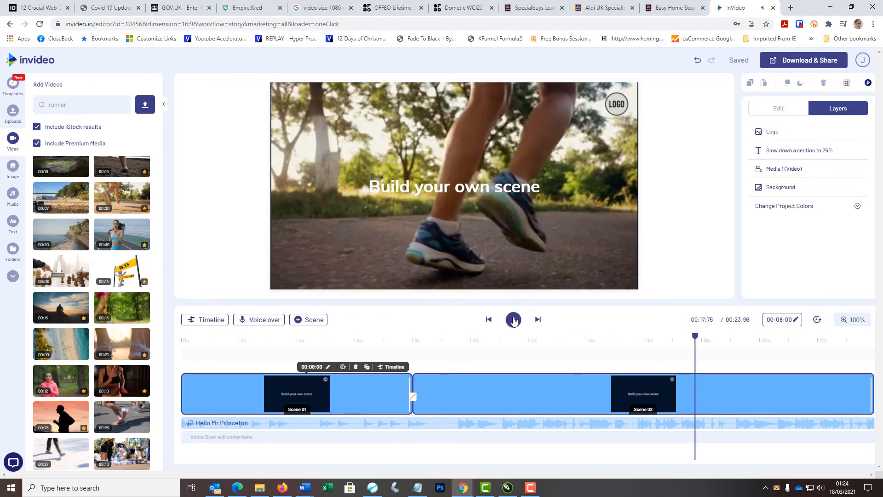
Delete the "Build your own scene" placeholder text and the placeholder logo from Scene 02
left_click(473, 191)
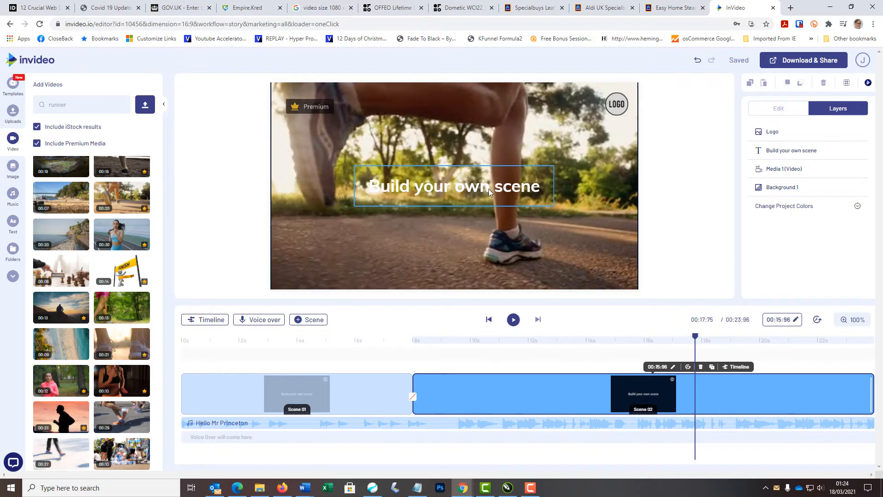
left_click(487, 189)
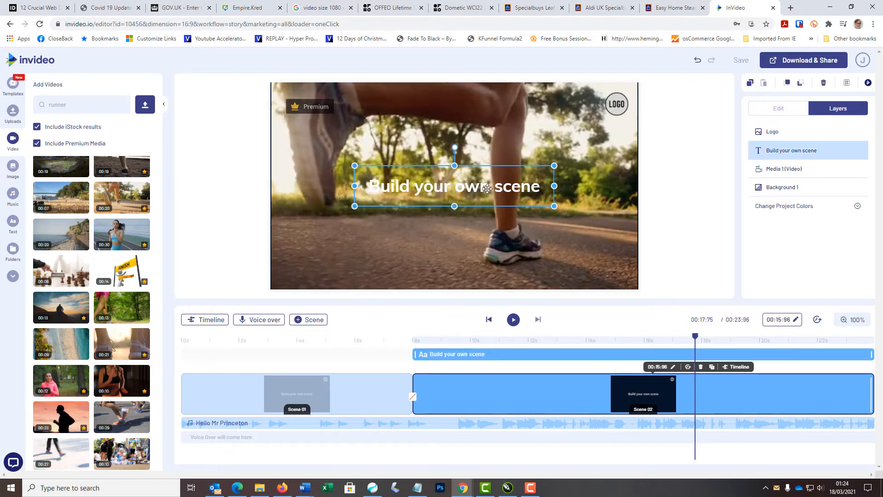
key("Delete")
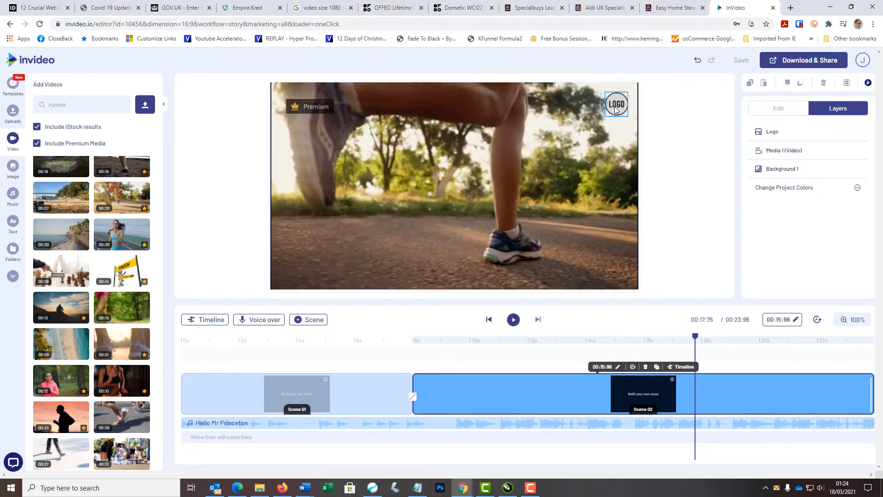
left_click(616, 108)
key("Delete")
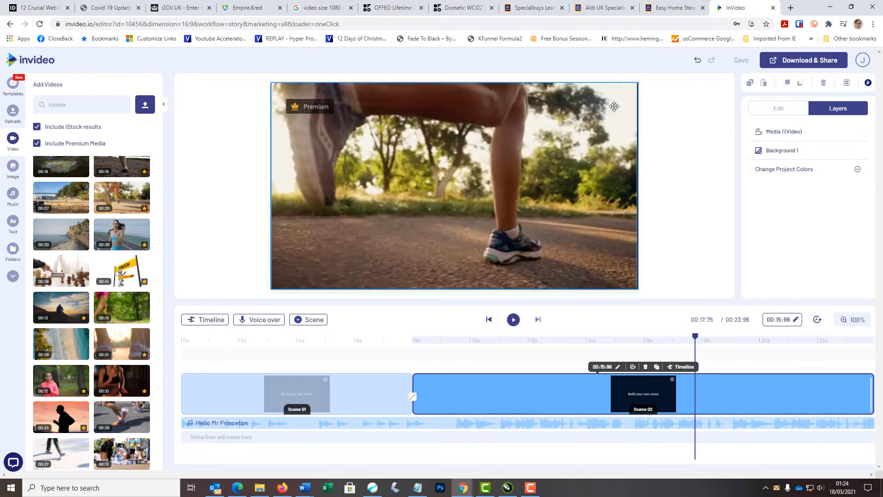
Copy the "Slow down a section to 25%" title from Scene 01 into Scene 02
left_click(326, 390)
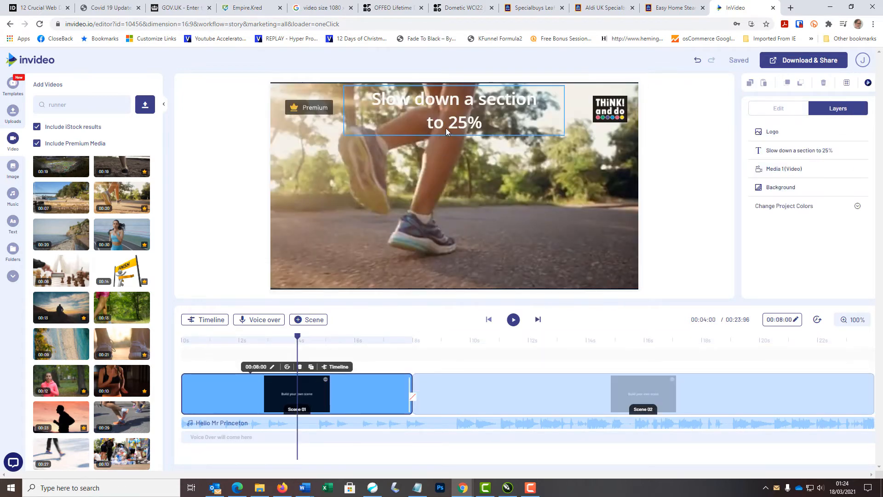
left_click(446, 126)
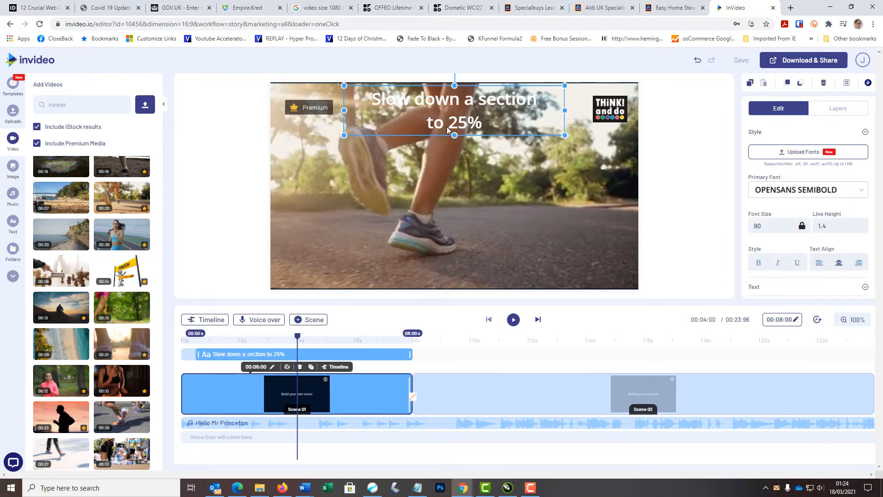
key("ctrl+c")
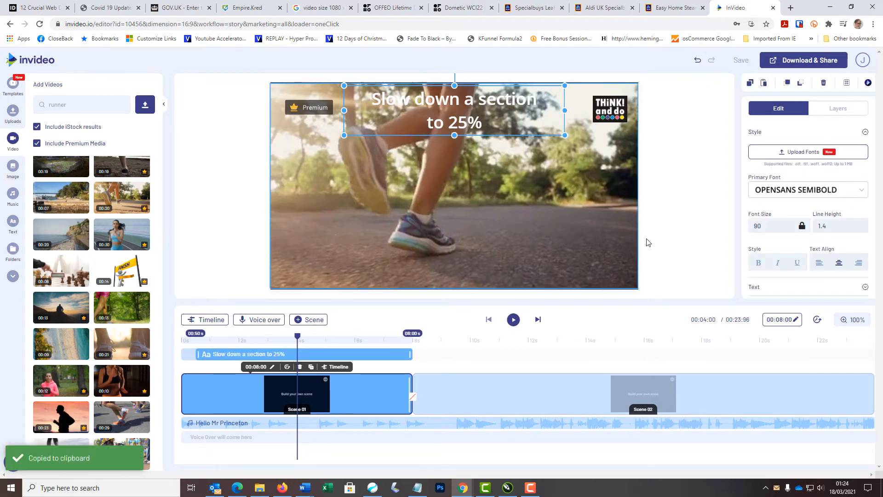
left_click(579, 385)
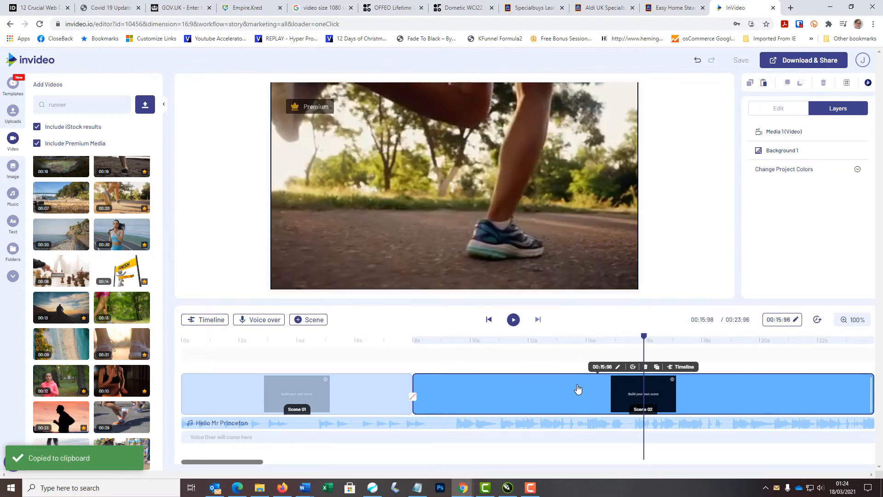
key("ctrl+v")
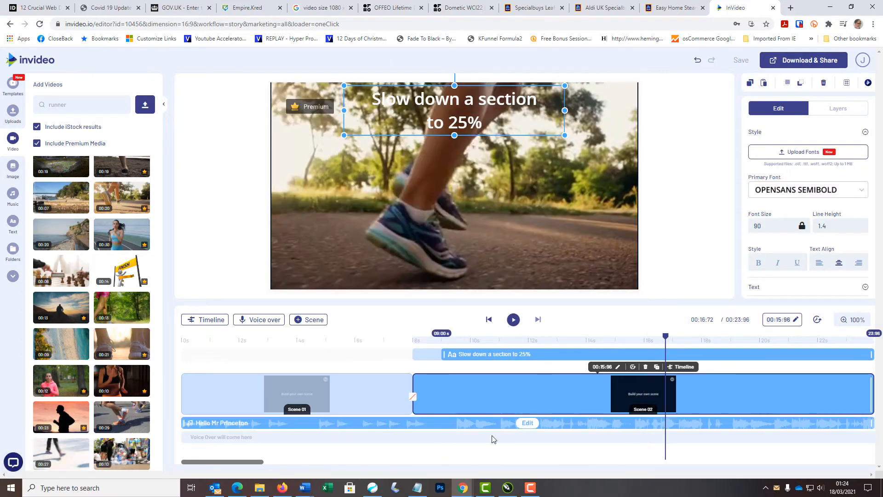
Copy the "THINK! and do" logo from Scene 01 into Scene 02
left_click(368, 409)
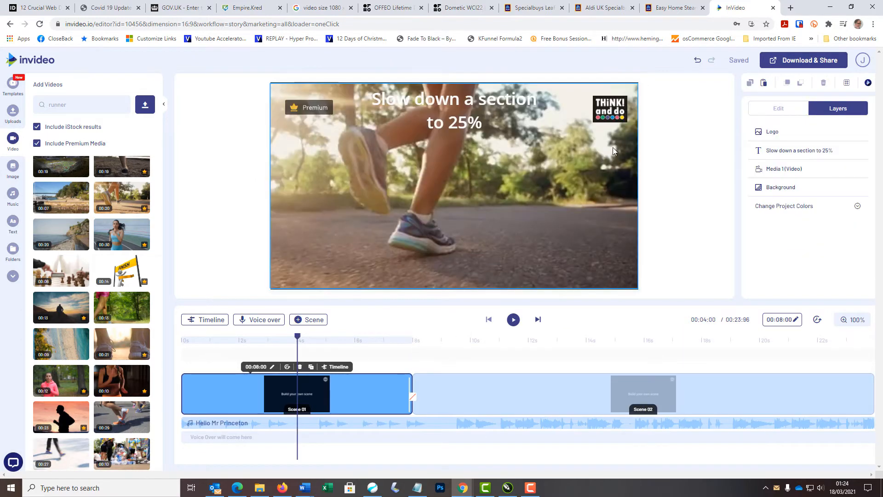
left_click(605, 117)
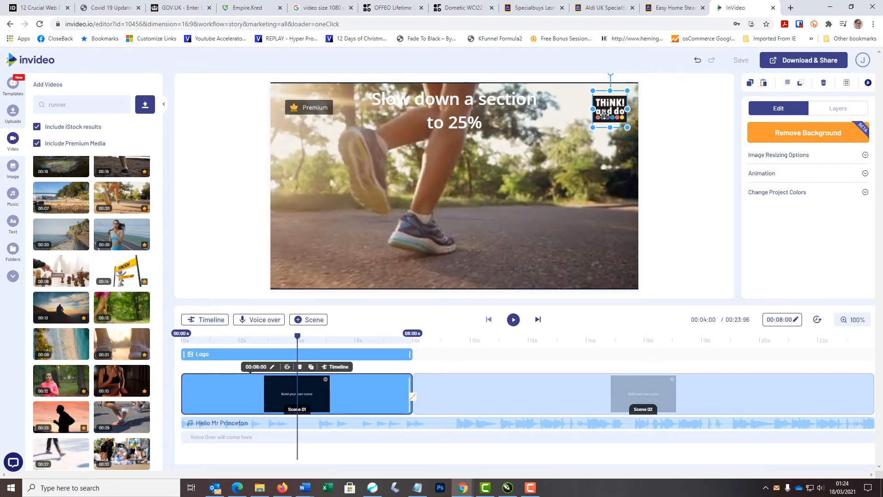
key("ctrl+c")
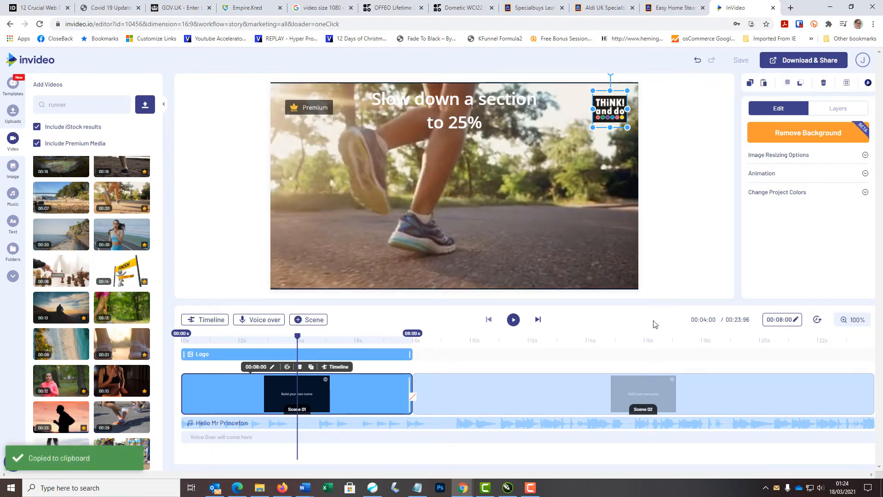
left_click(570, 391)
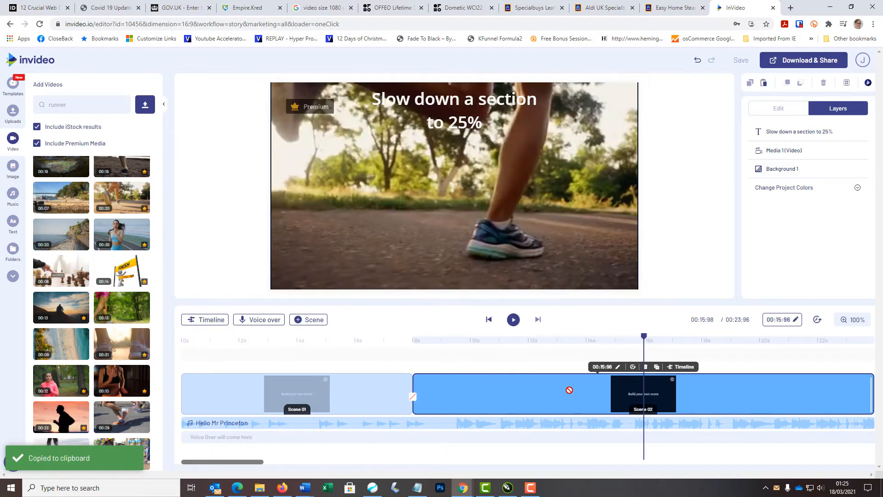
key("ctrl+v")
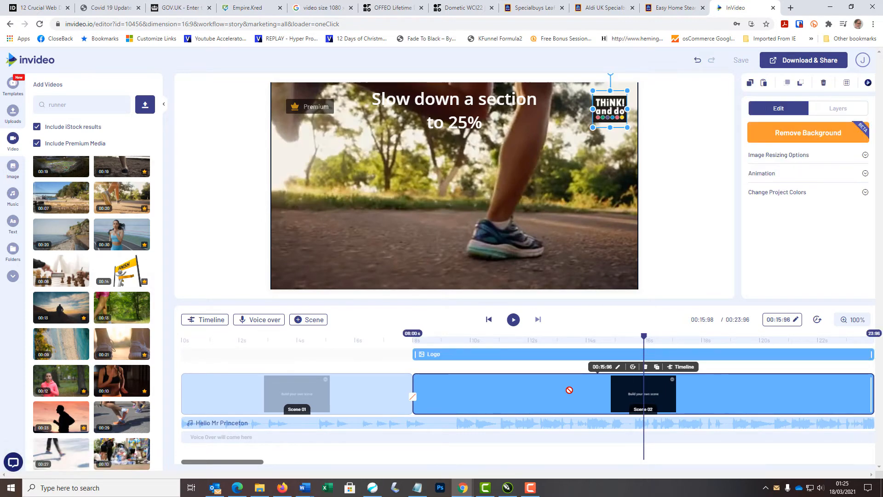
Add a blank scene after Scene 02 and agree to its insertion
left_click_drag(644, 349, 542, 349)
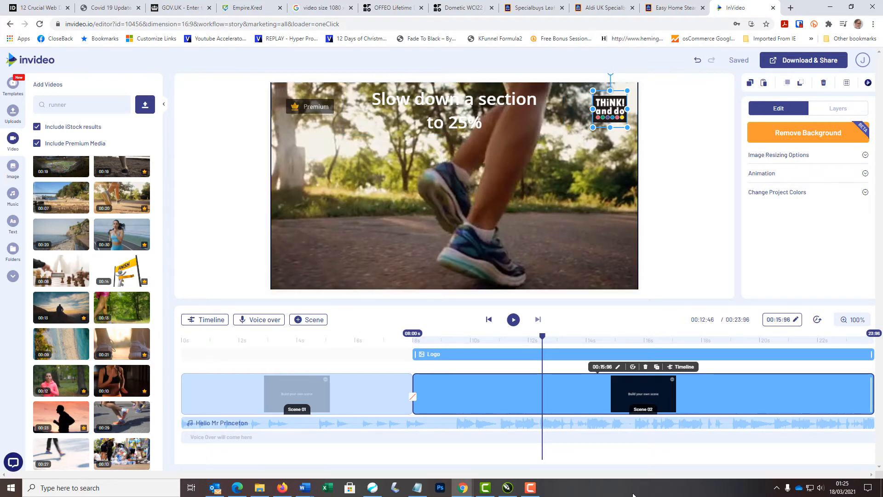
left_click_drag(244, 459, 310, 458)
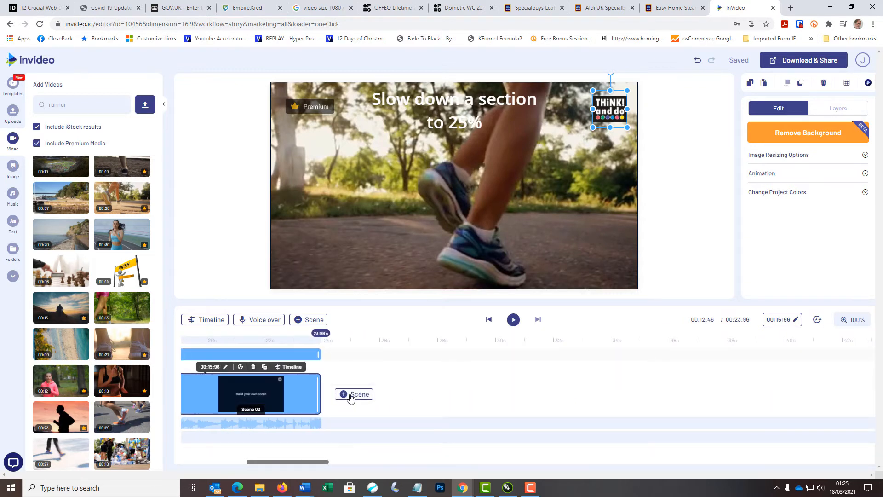
mouse_move(350, 397)
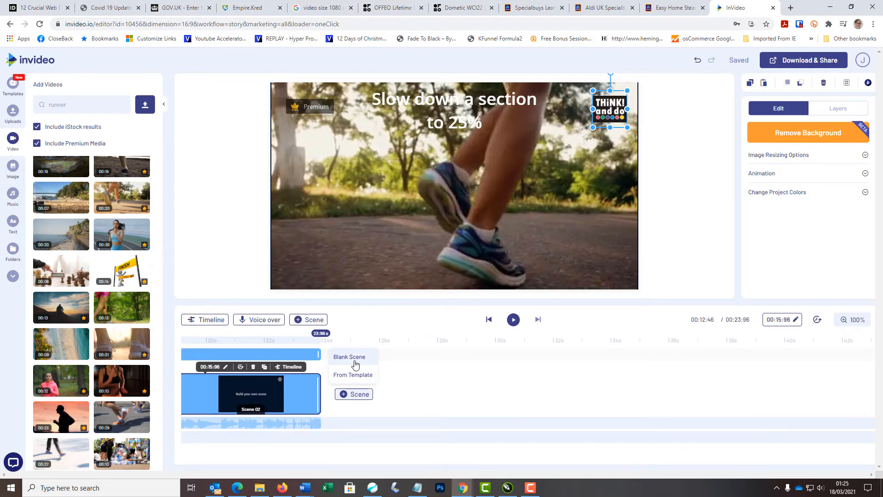
left_click(354, 357)
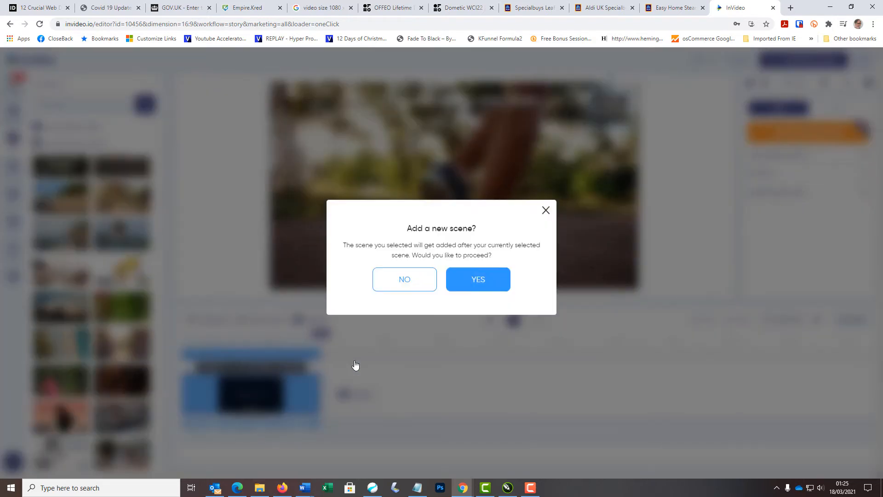
left_click(457, 295)
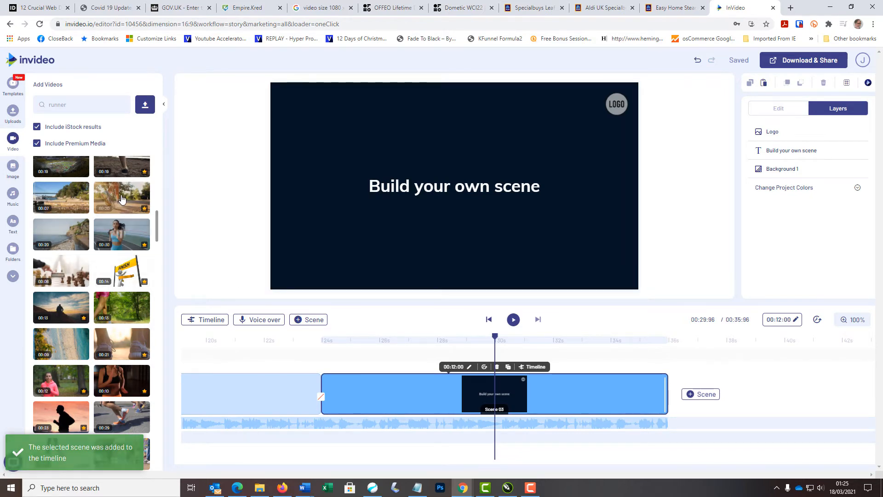
Delete the "Build your own scene" placeholder text and the placeholder logo from Scene 03
left_click(409, 195)
key("Delete")
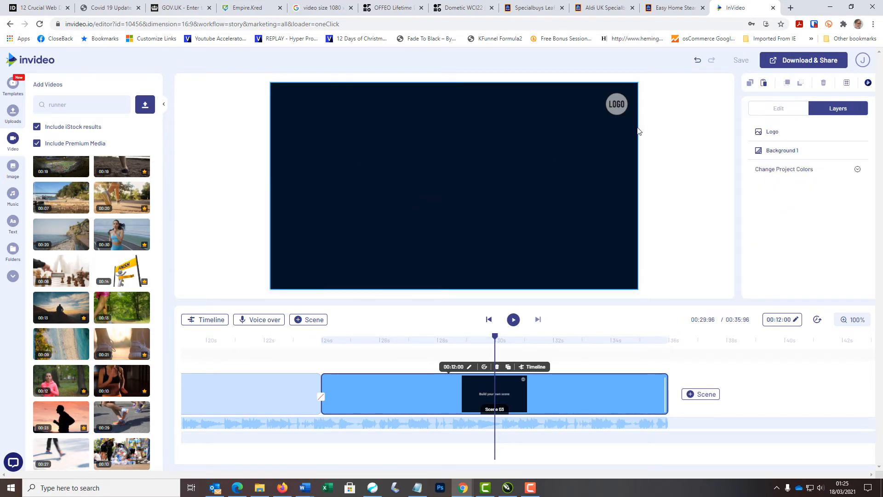
left_click(615, 111)
key("Delete")
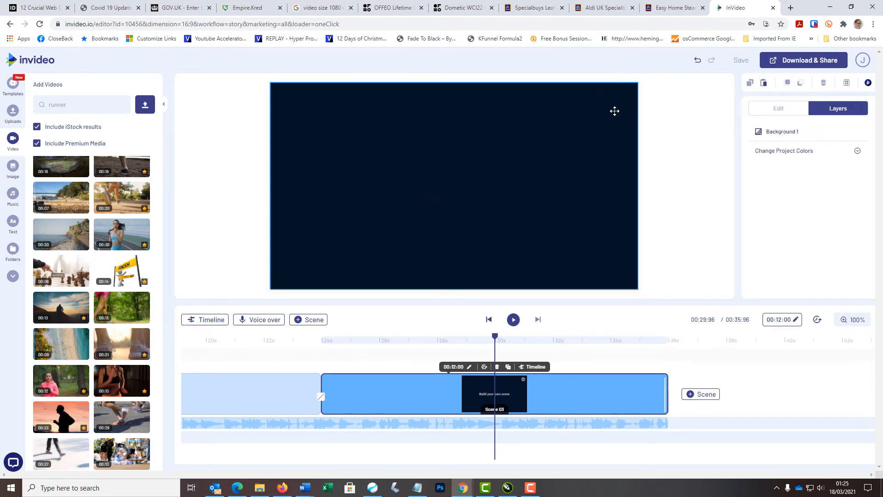
Place the 20-second clip of running feet in Scene 03 with its trim in time set to 00:12:01
left_click_drag(124, 197, 376, 195)
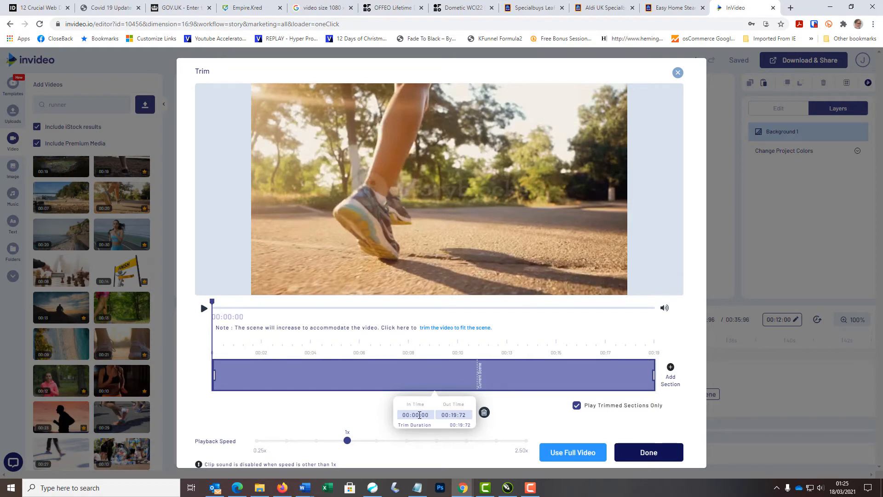
type("12")
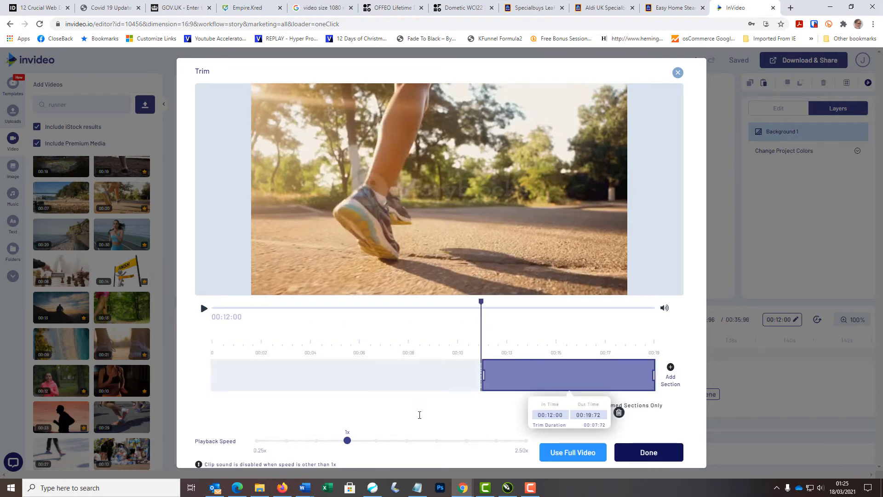
double_click(561, 414)
left_click(563, 416)
type("1")
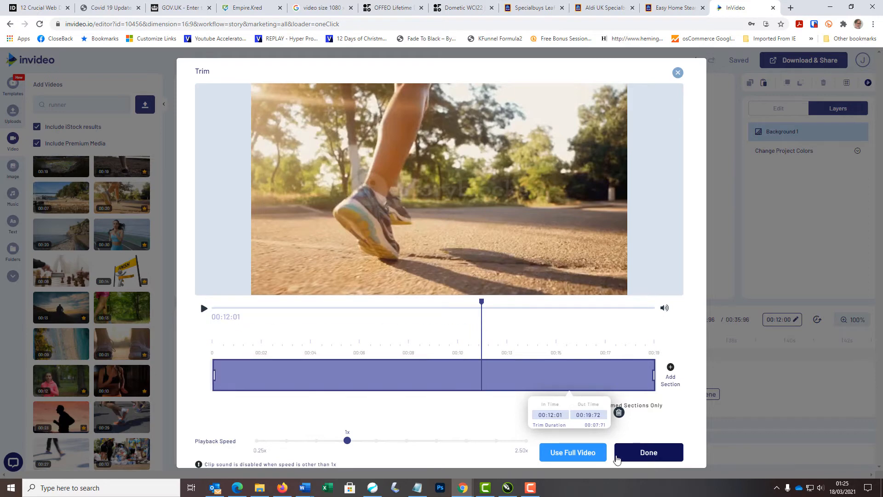
left_click(645, 453)
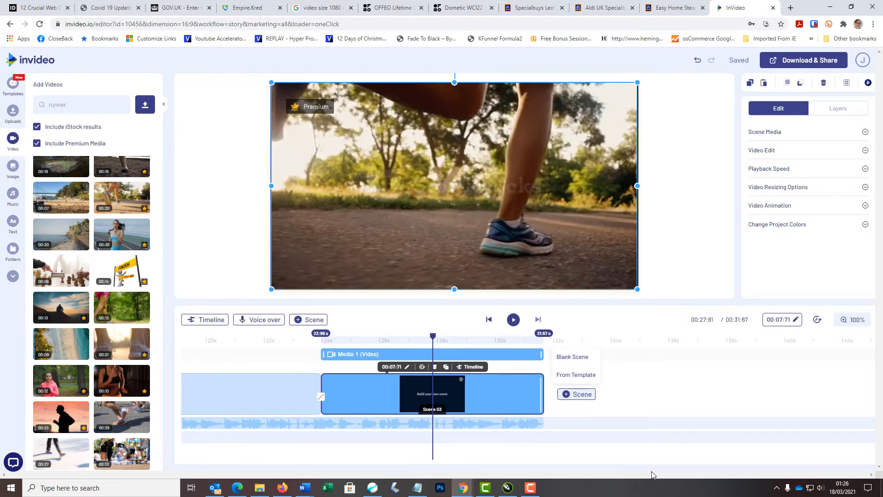
Copy the "Slow down a section to 25%" title from Scene 02 into Scene 03
left_click(269, 389)
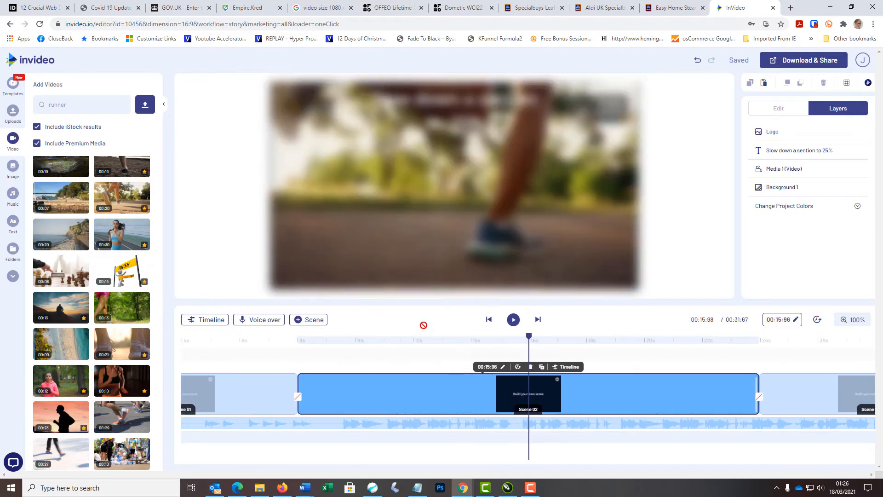
left_click(460, 123)
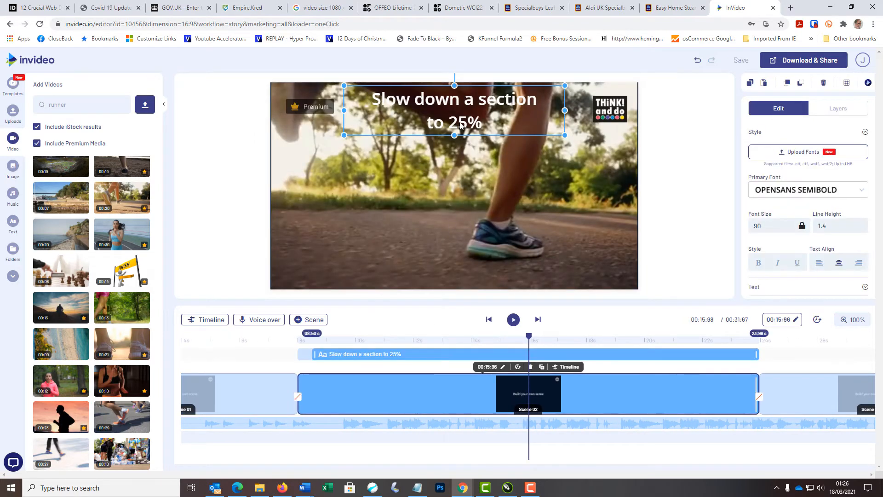
key("ctrl+c")
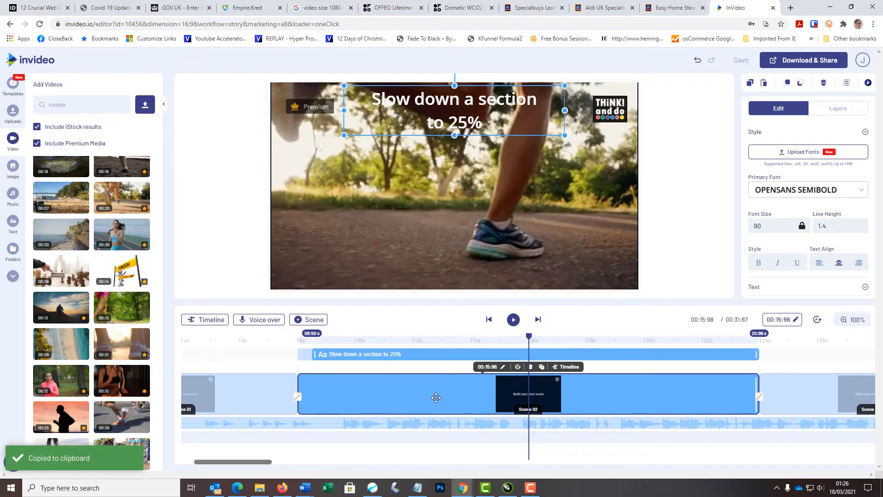
left_click(775, 394)
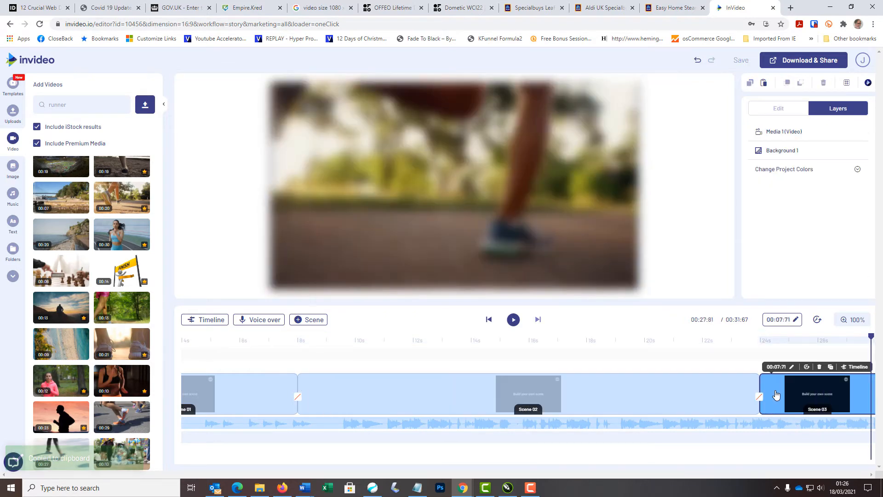
key("ctrl+v")
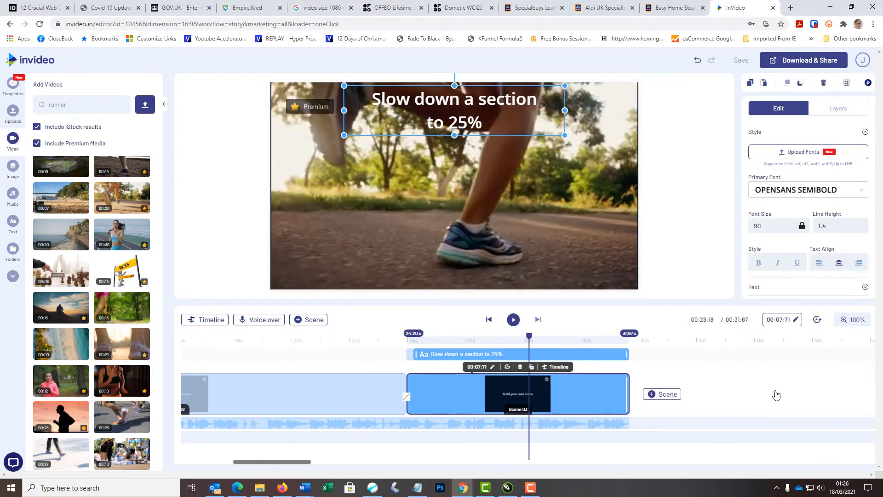
Copy the "Think! and do" logo from Scene 02 into Scene 03
left_click(351, 396)
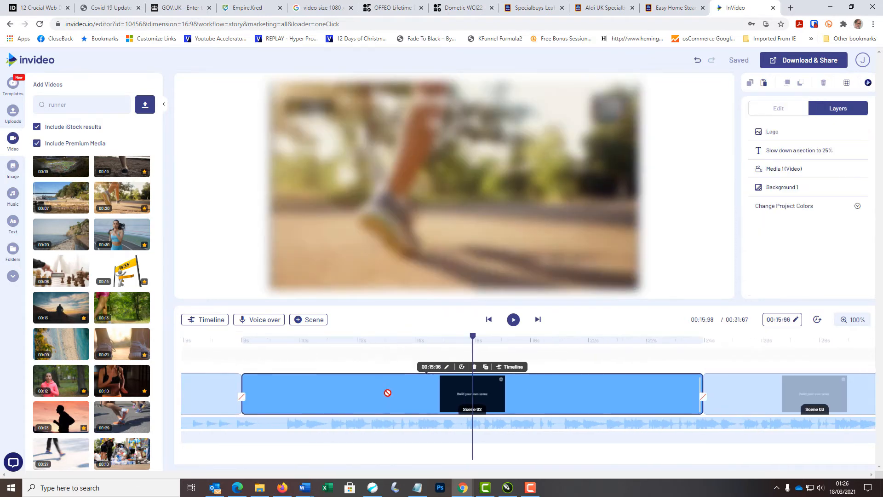
left_click(609, 119)
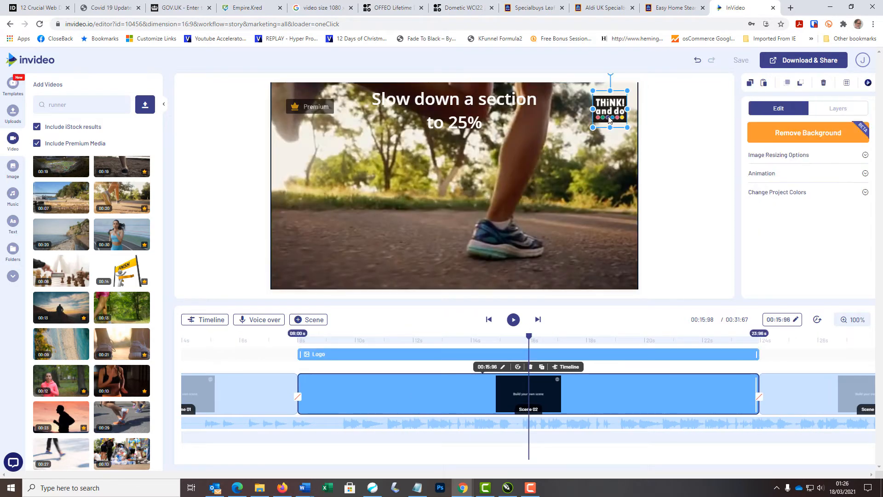
key("ctrl+c")
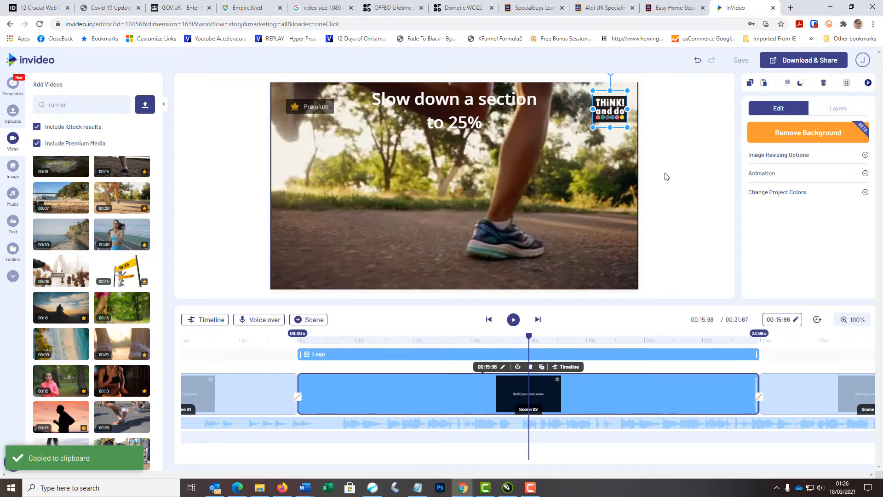
left_click(795, 387)
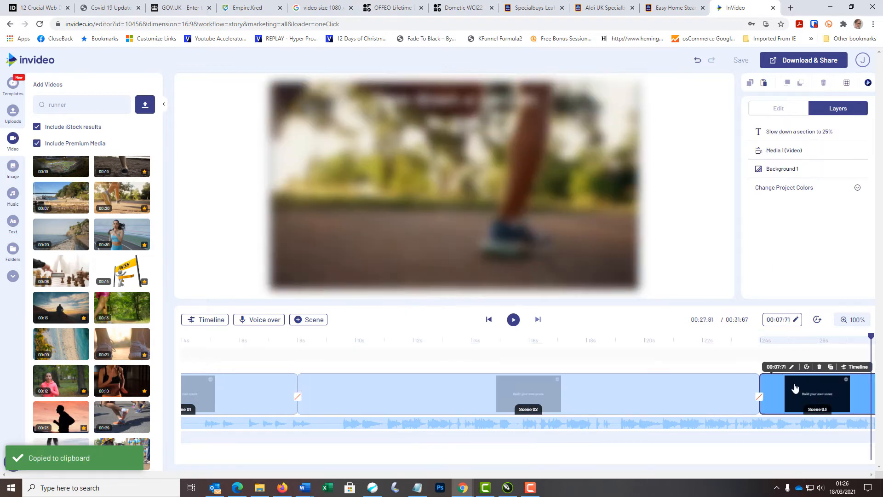
key("ctrl+v")
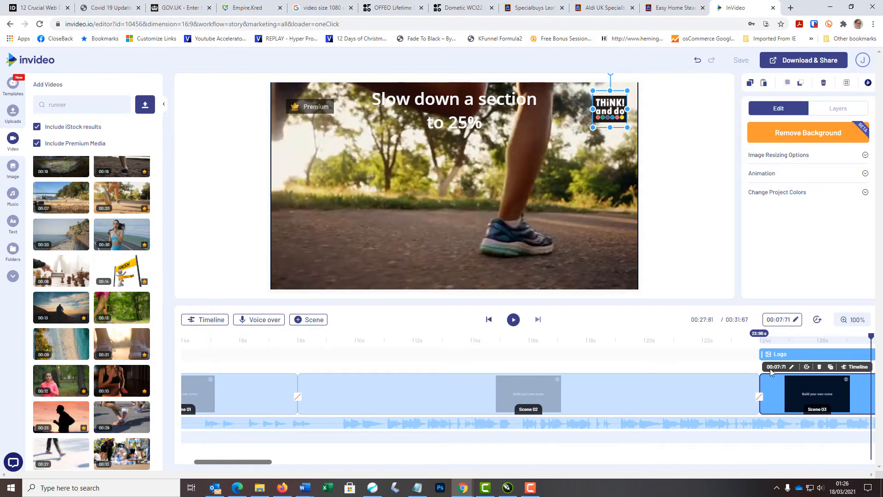
Delete the existing background music track from the video
left_click(475, 421)
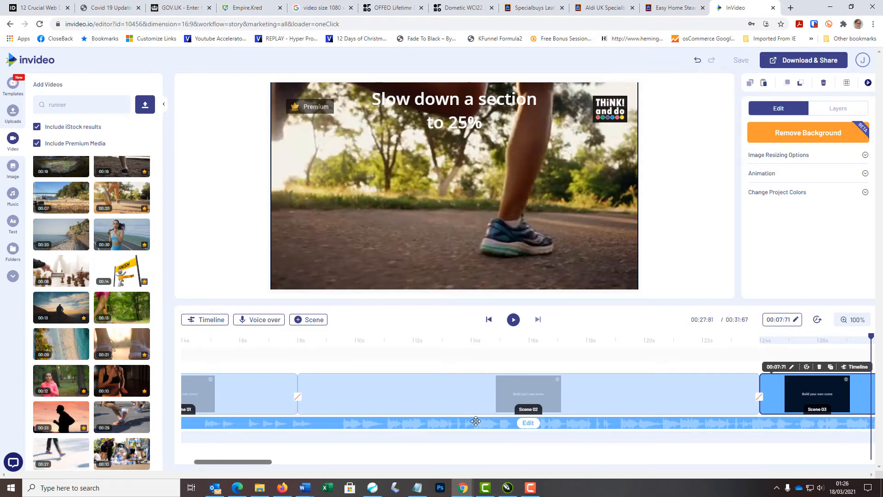
left_click(526, 428)
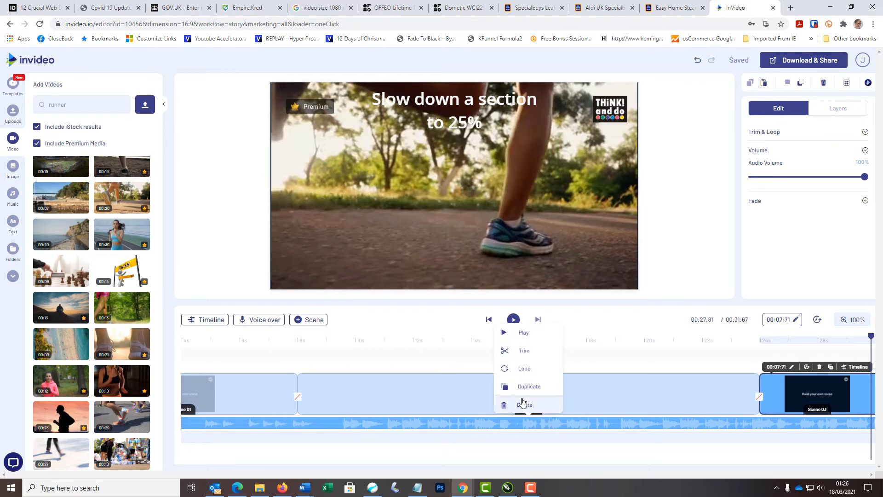
left_click(523, 405)
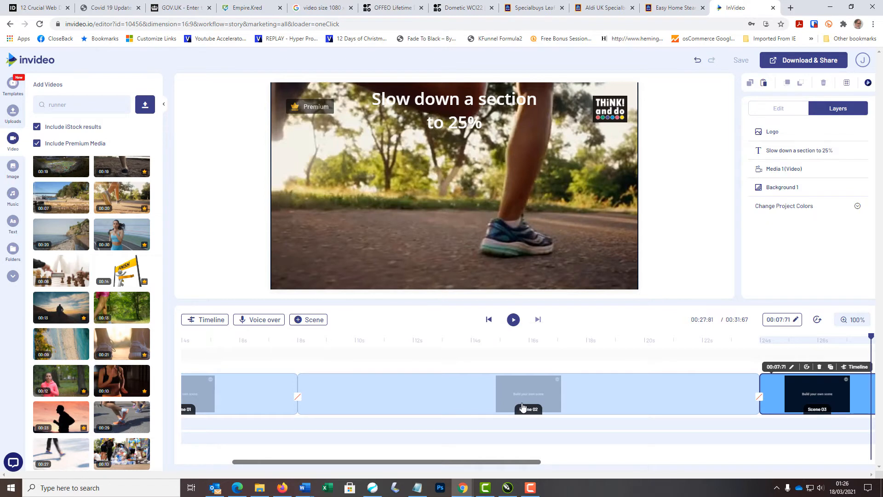
Browse the Corporate music genre and preview the track "Corporate Flying"
left_click(13, 194)
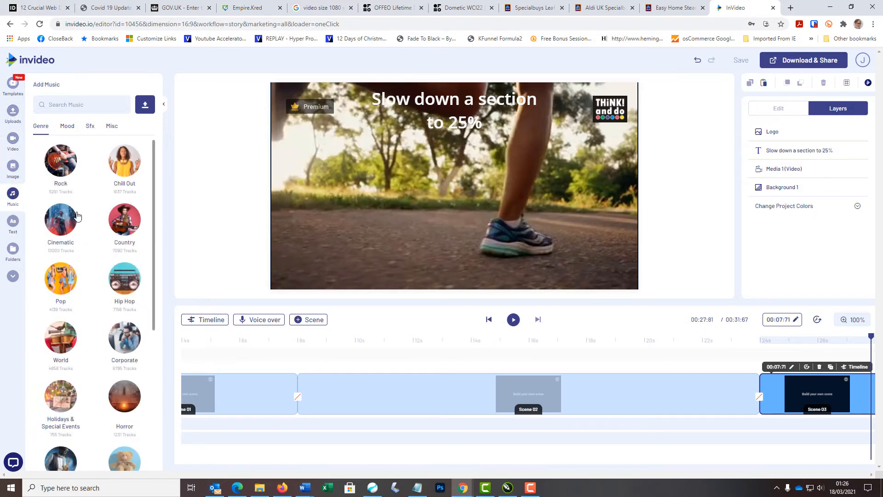
scroll(88, 248, "down", 2)
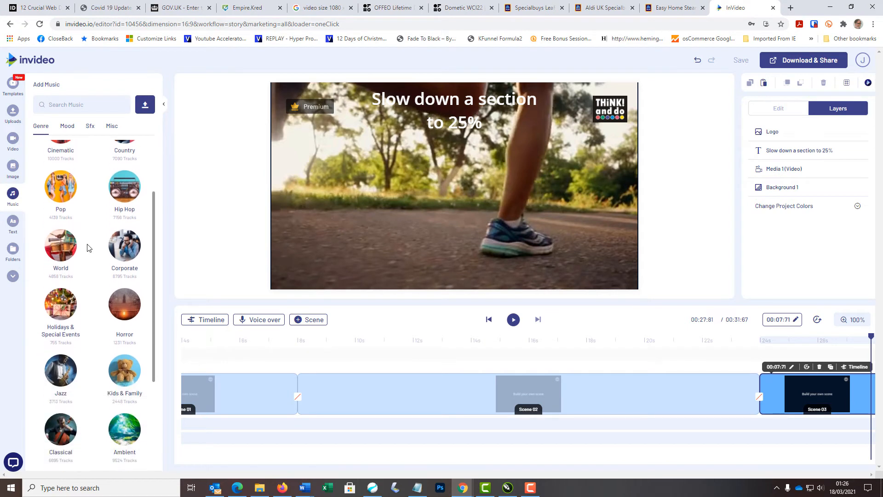
left_click(123, 255)
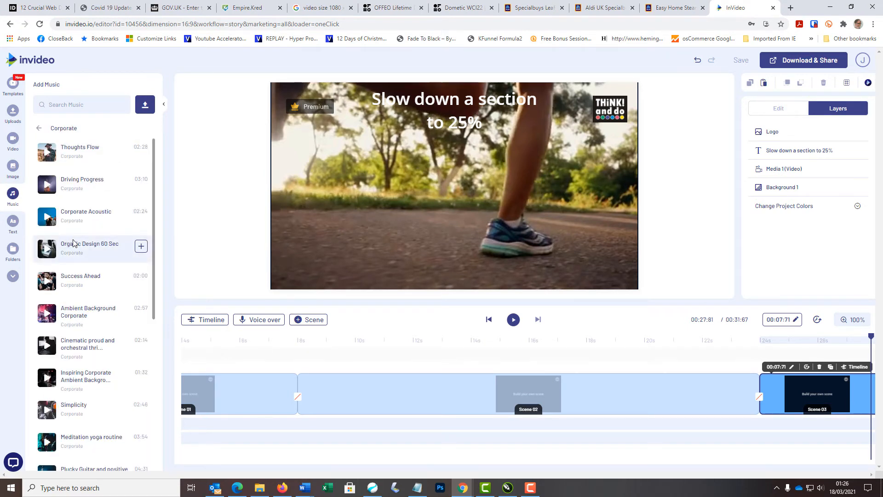
scroll(73, 242, "down", 2)
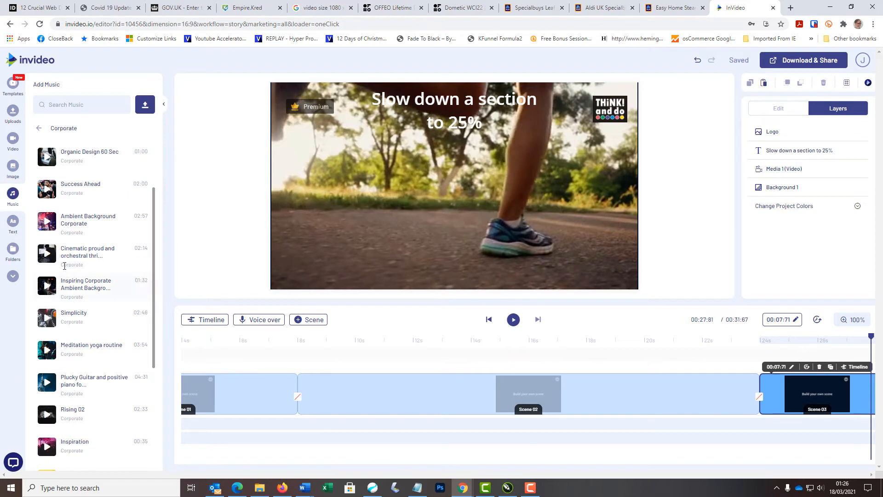
scroll(59, 266, "down", 4)
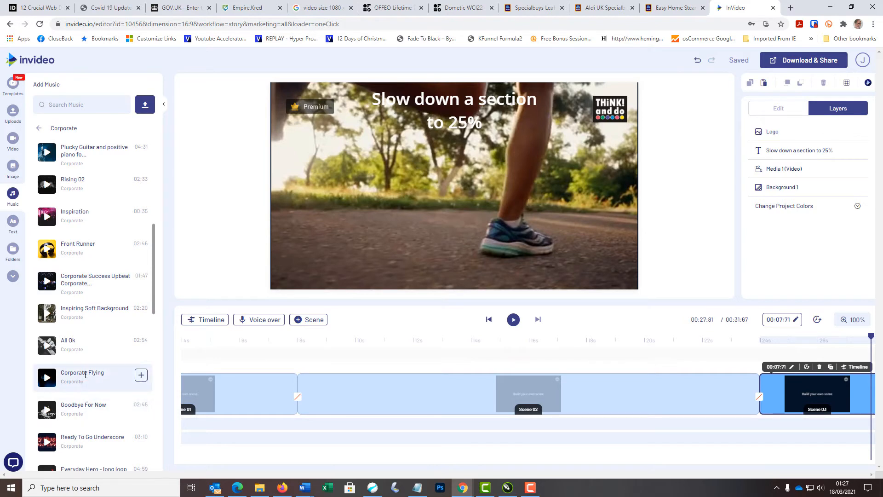
left_click(43, 376)
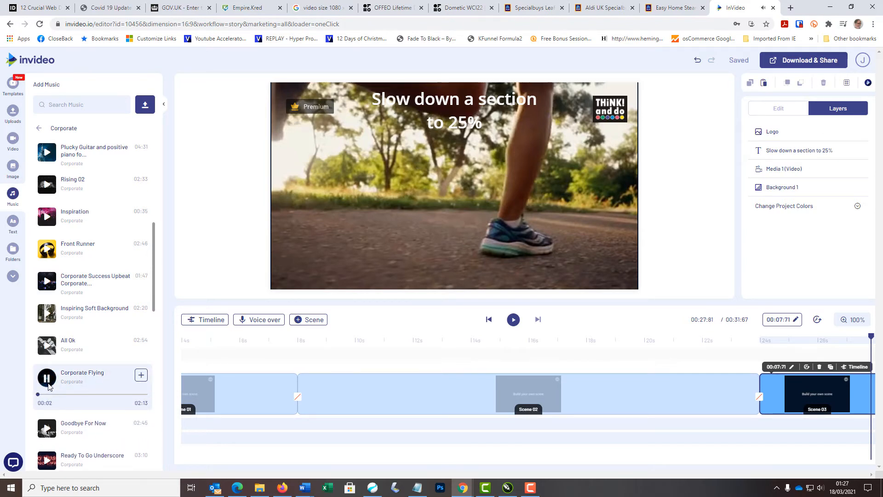
left_click(50, 385)
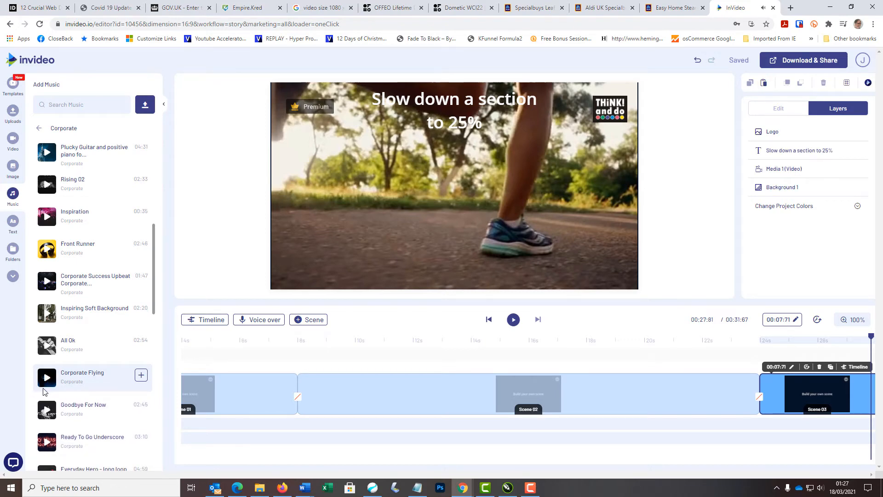
Preview "Down Down Down (Extended Version)" and "inspiring corporate", and add "inspiring corporate" as the background music
scroll(46, 386, "down", 4)
scroll(43, 388, "down", 2)
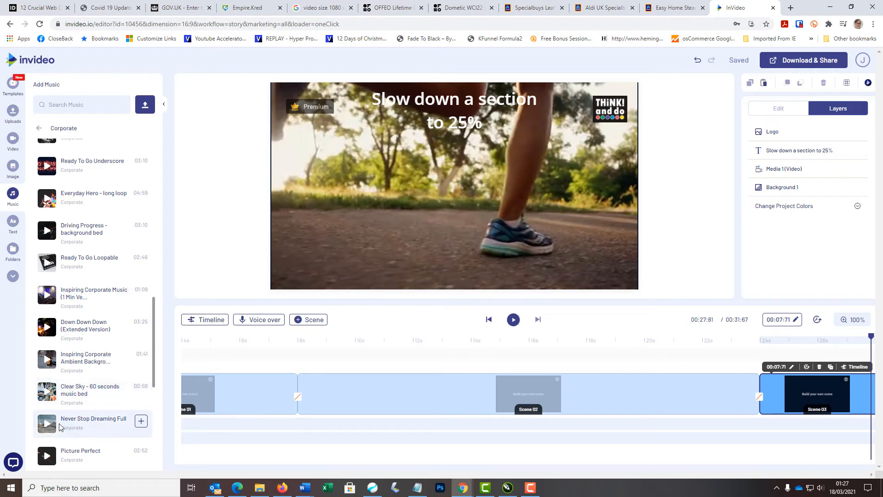
left_click(48, 328)
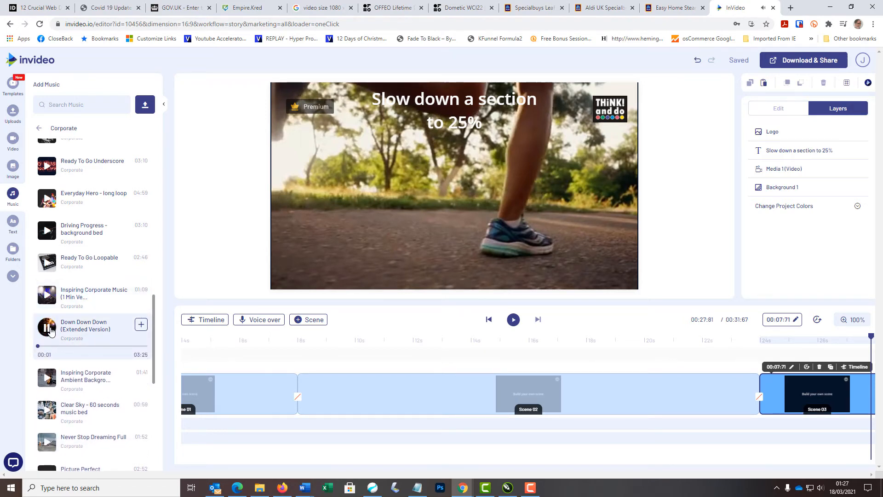
scroll(88, 363, "down", 6)
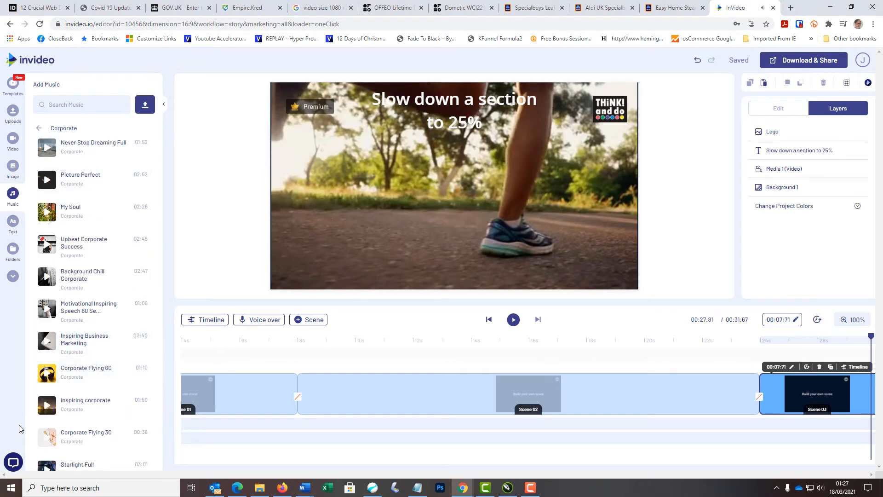
left_click(46, 405)
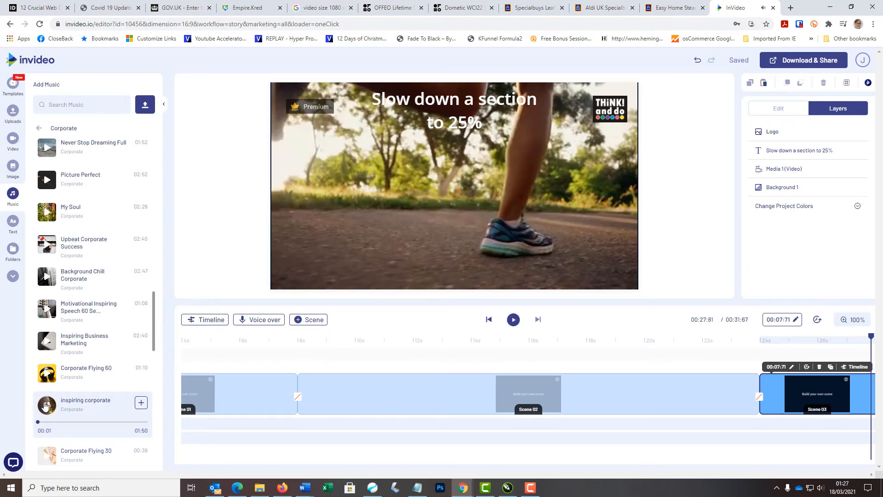
left_click(45, 404)
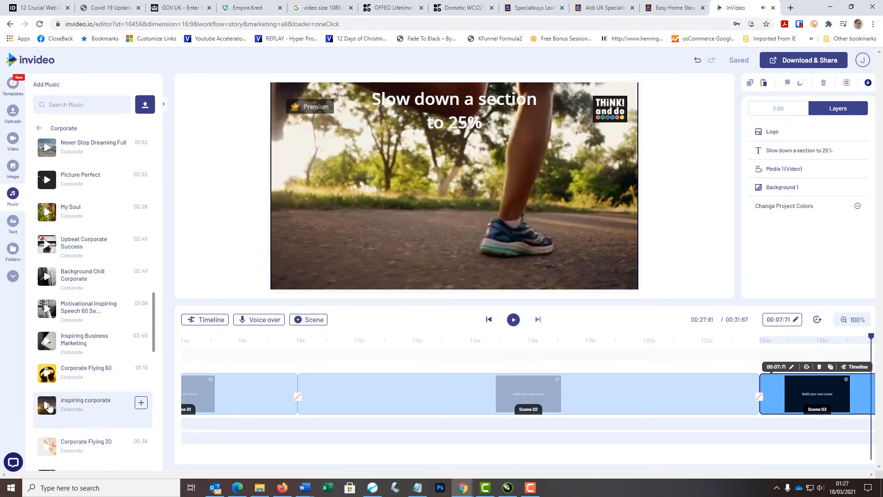
left_click(141, 403)
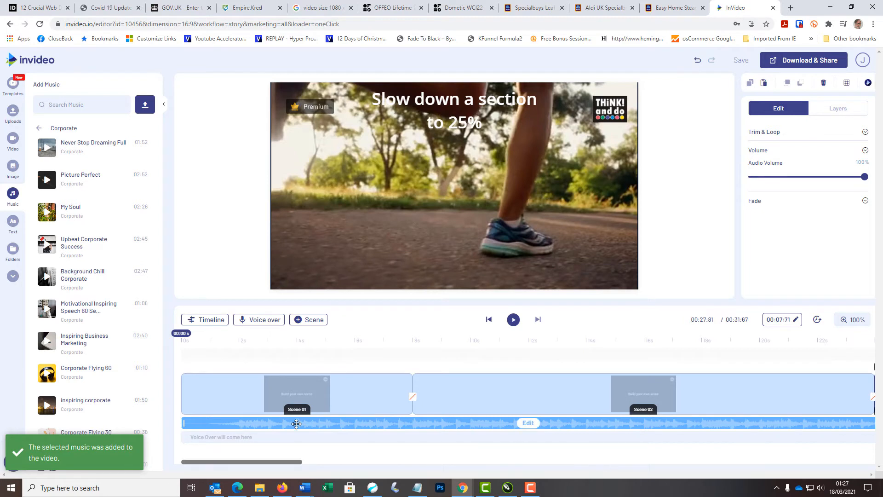
Check the music's fade settings and play the whole video from the start of Scene 01 through the end of Scene 03
left_click(865, 198)
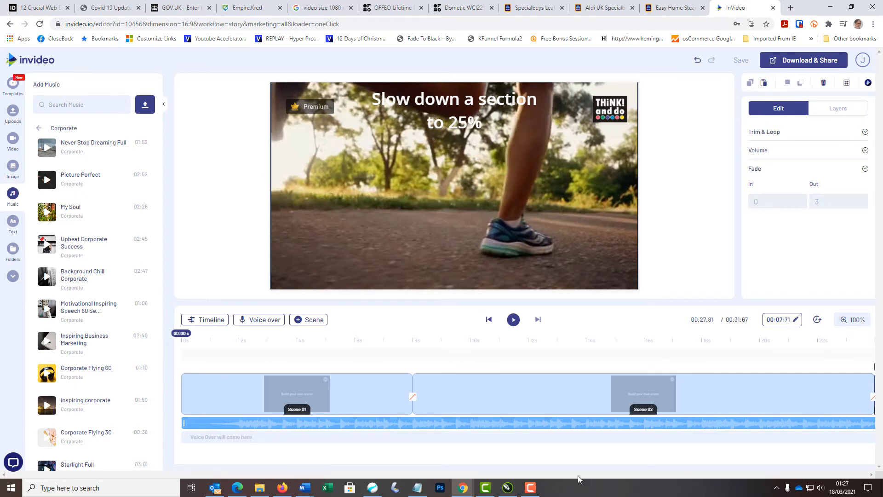
left_click_drag(278, 466, 387, 462)
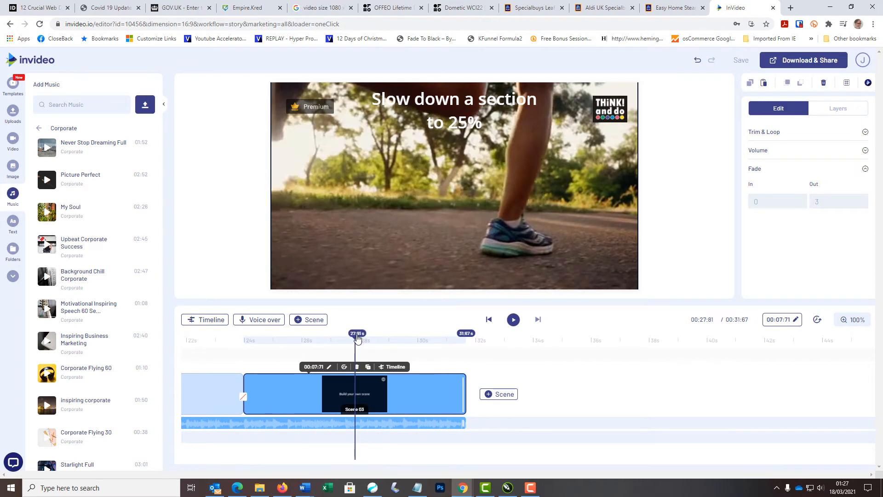
left_click_drag(357, 340, 183, 342)
left_click(396, 394)
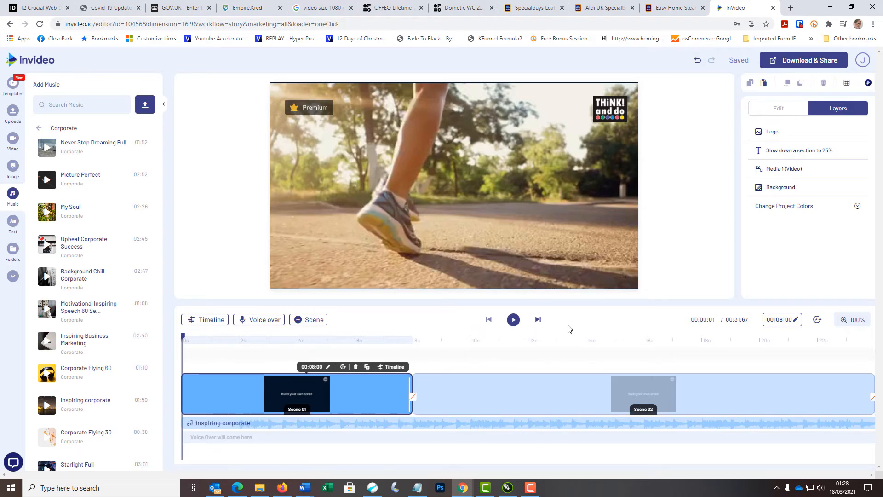
left_click(513, 320)
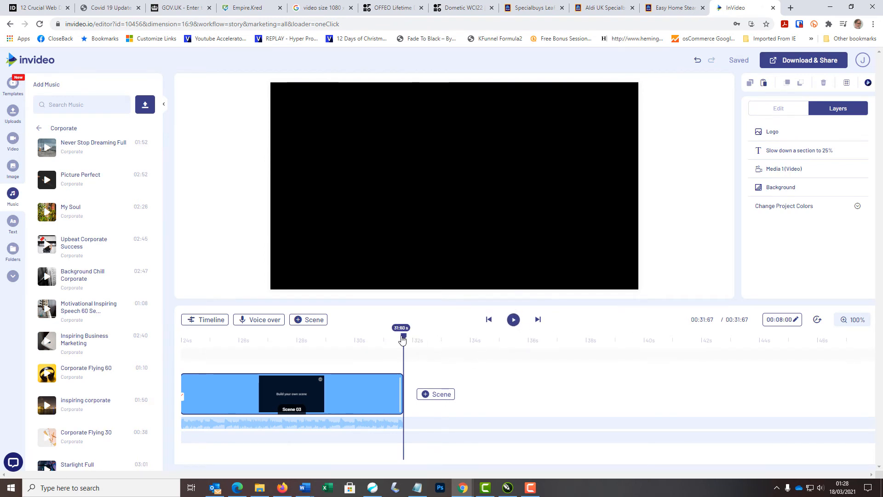
left_click_drag(402, 339, 376, 339)
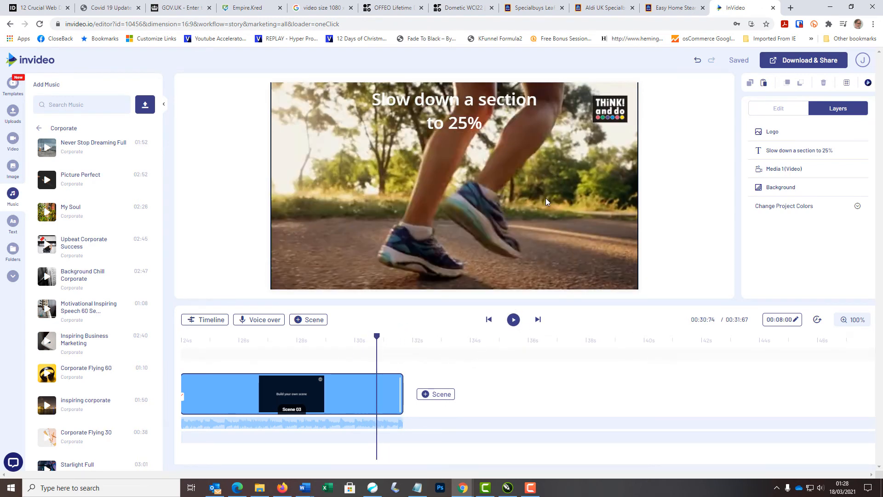
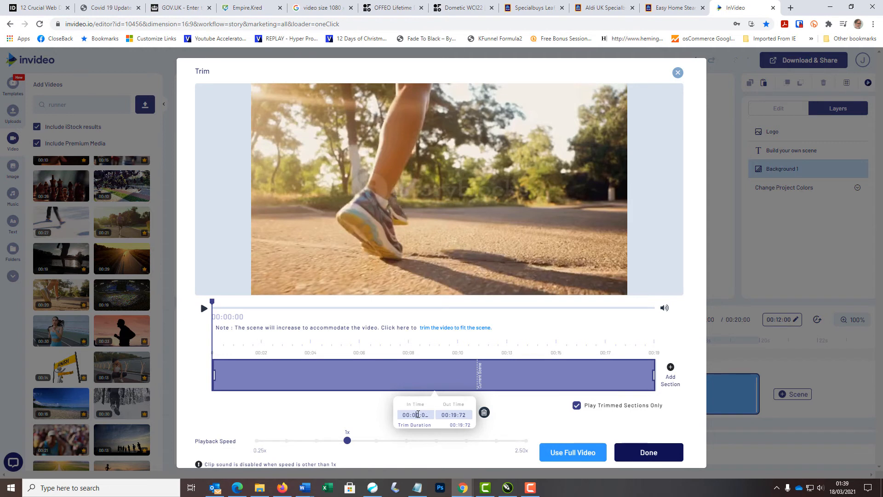
Trim the running-feet clip to an in time of 00:08:01 and an out time of 00:12:72
key("Return")
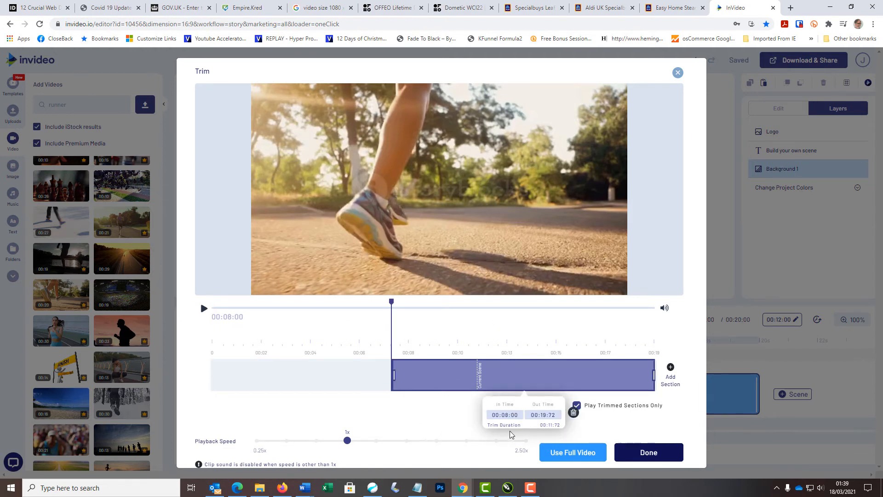
double_click(517, 413)
left_click(517, 414)
type("1")
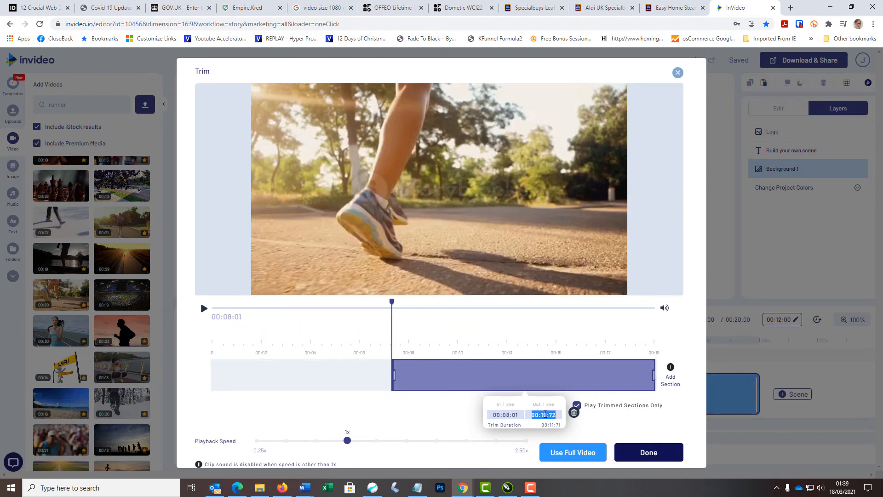
key("BackSpace")
type("2")
double_click(477, 413)
left_click(479, 414)
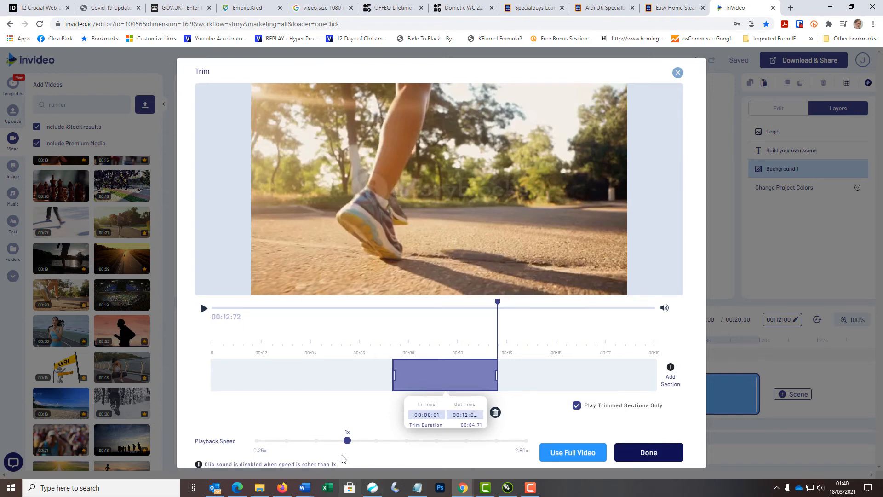
Set the trimmed clip's playback speed to 2.5x and apply it to Scene 02
left_click(348, 444)
left_click_drag(348, 444, 532, 454)
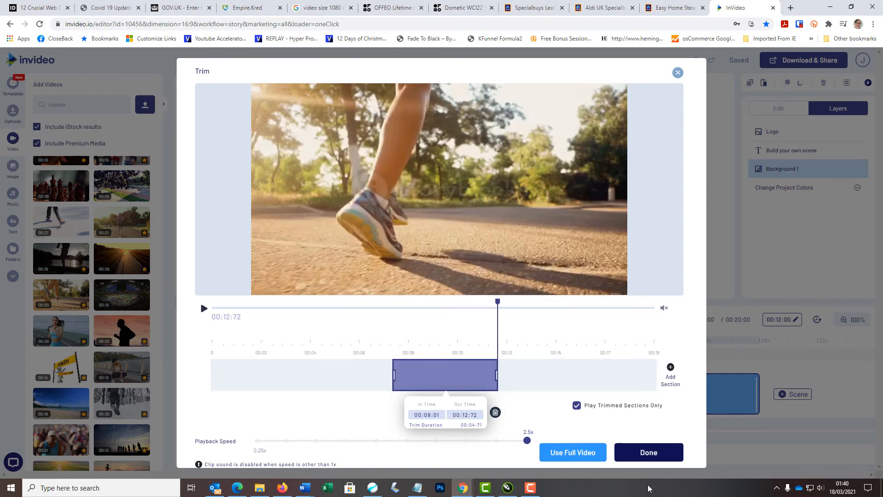
left_click(649, 451)
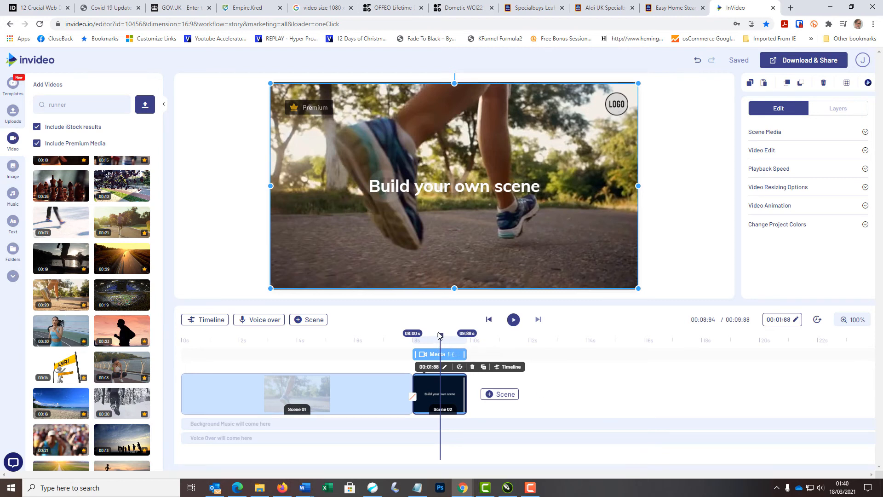
Play the video from near the end of Scene 01 through Scene 02, and select Scene 02
left_click_drag(440, 339, 382, 338)
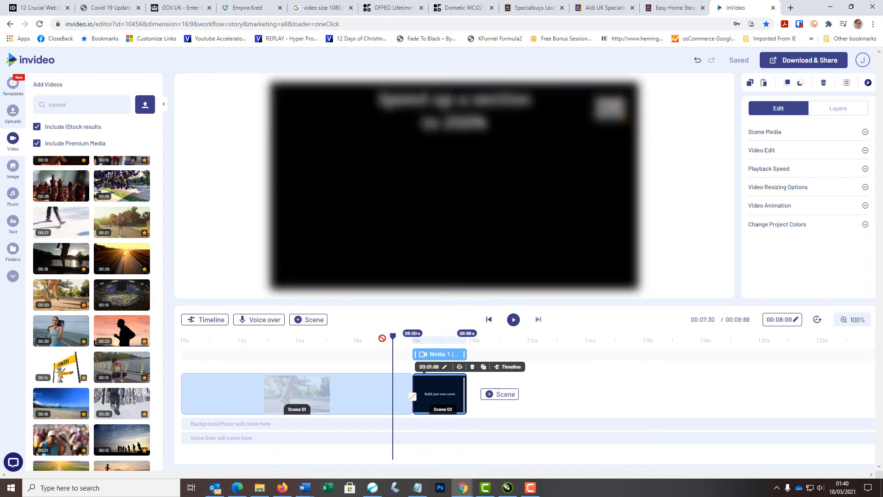
left_click(514, 320)
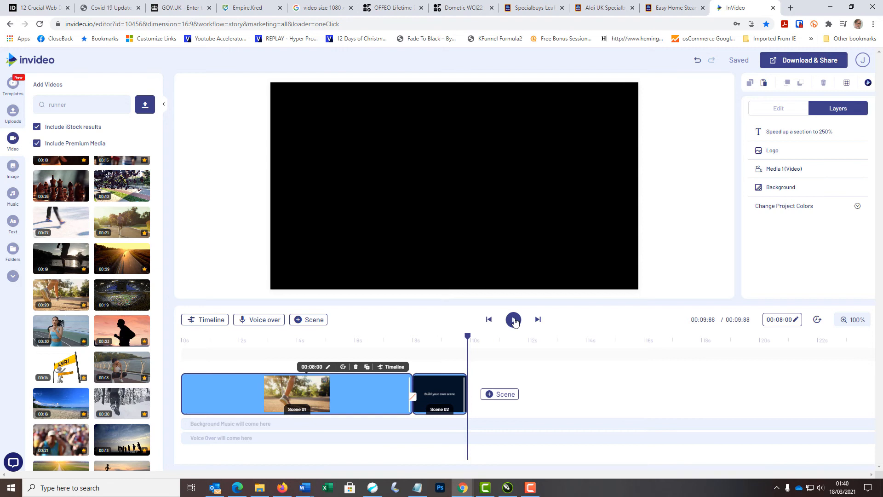
left_click(441, 393)
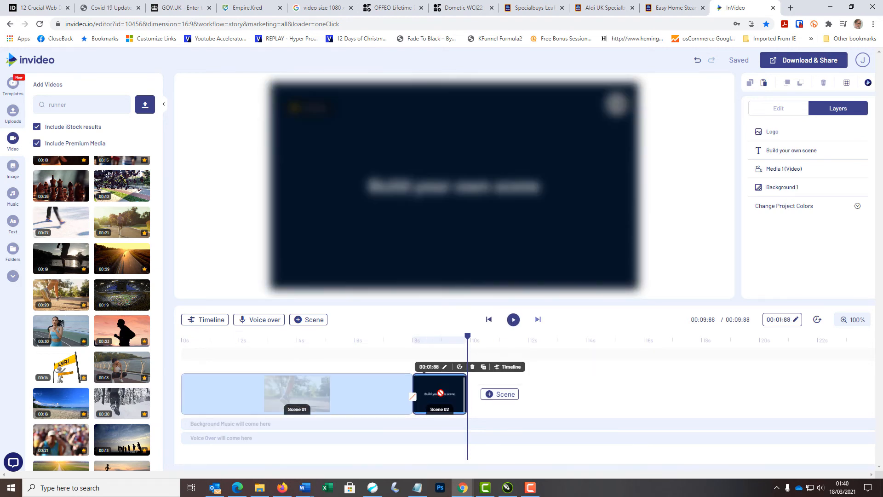
Delete the "Build your own scene" text and the placeholder logo from Scene 02
left_click(475, 193)
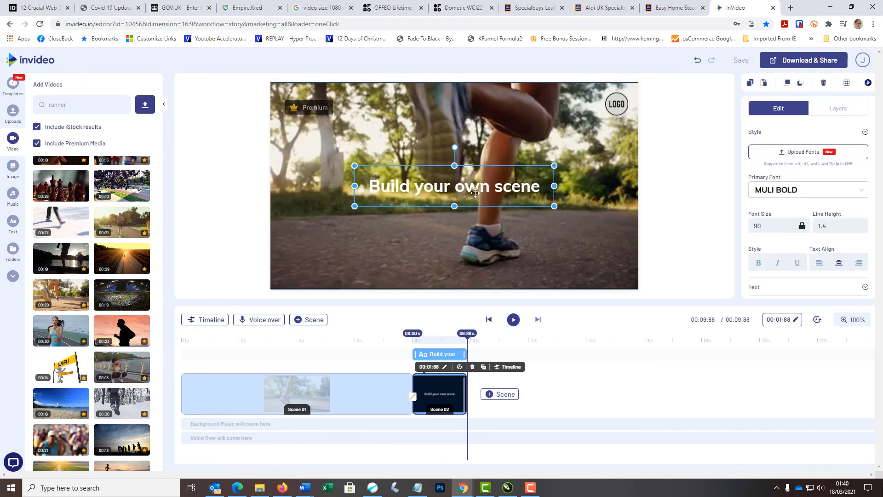
key("Delete")
left_click(618, 104)
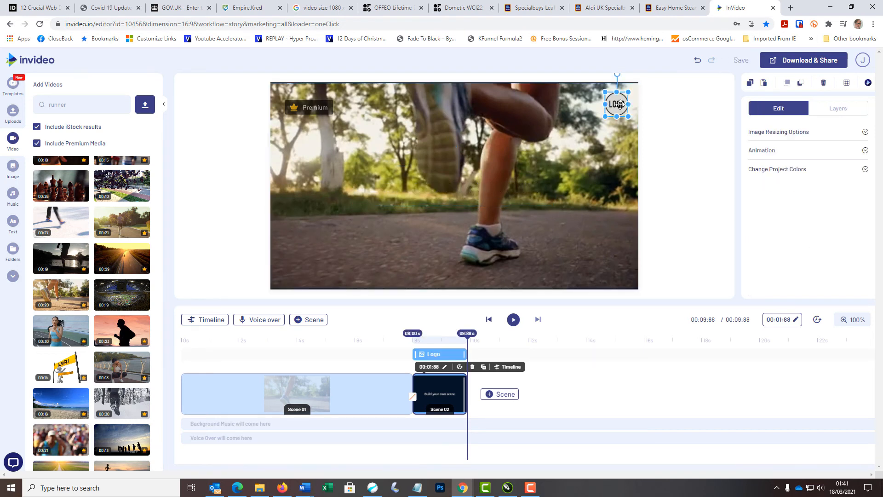
key("Delete")
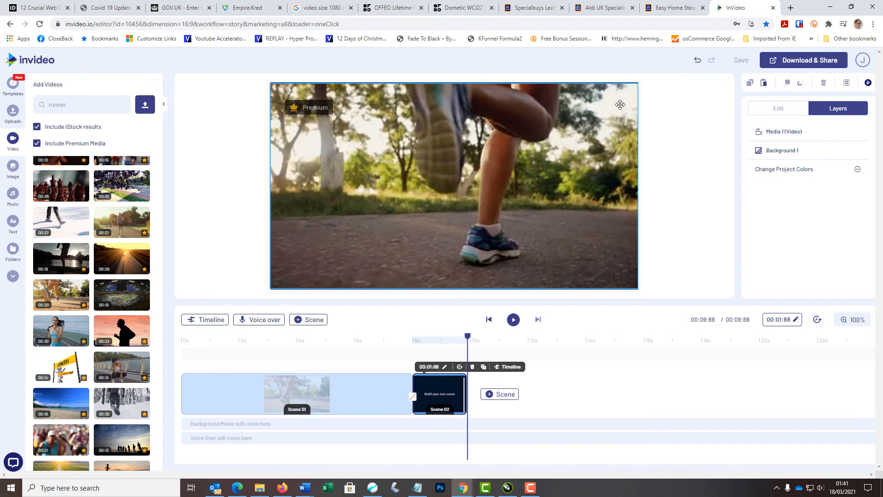
Add a blank scene after Scene 02 and delete its placeholder text and logo
left_click(504, 393)
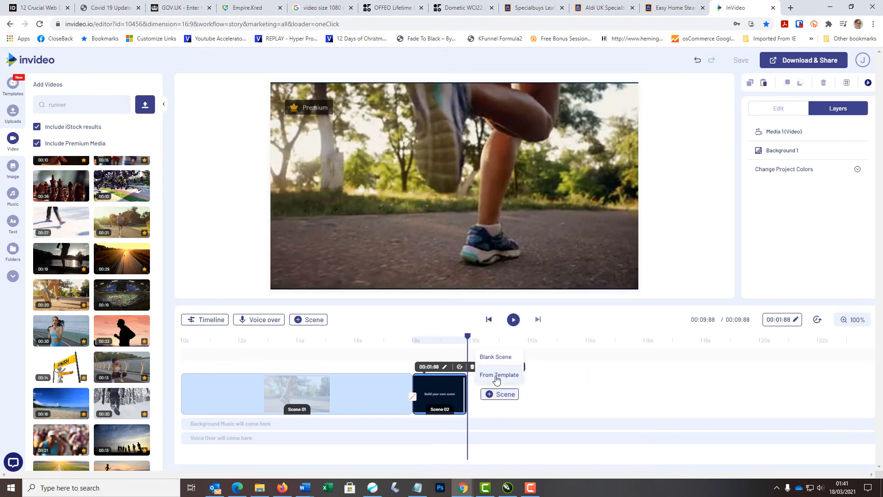
left_click(493, 358)
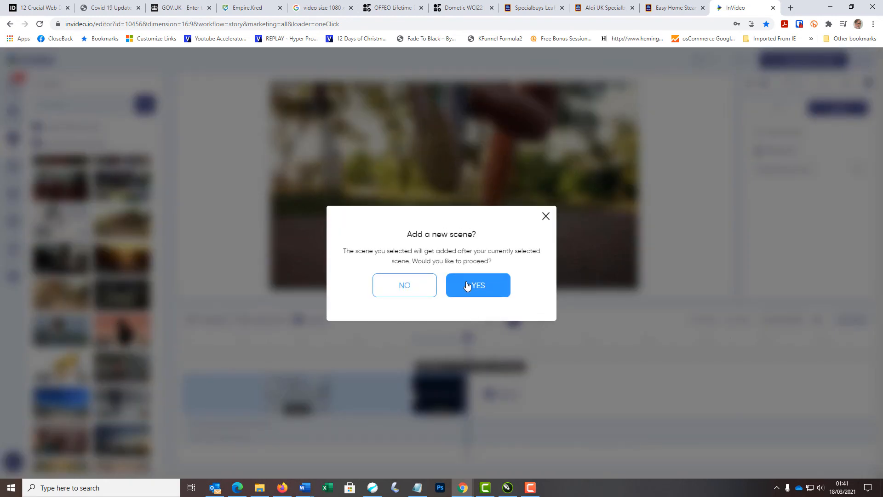
left_click(466, 286)
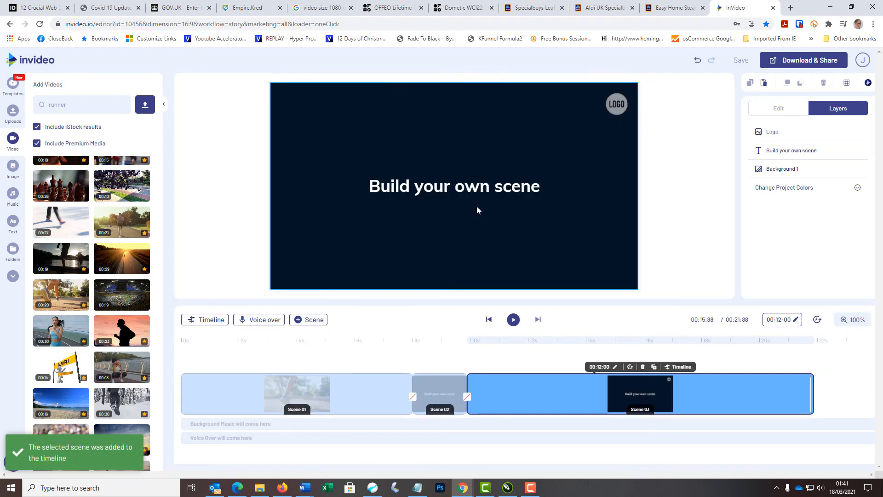
left_click(478, 192)
key("Delete")
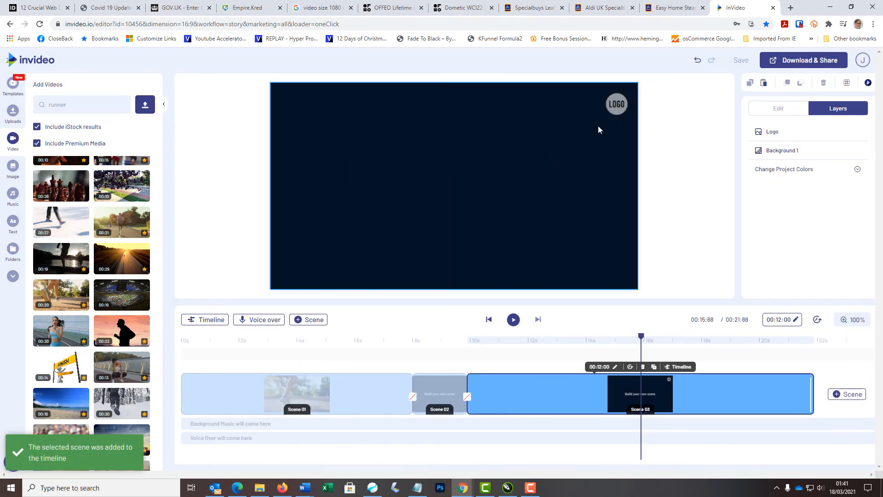
left_click(616, 104)
key("Delete")
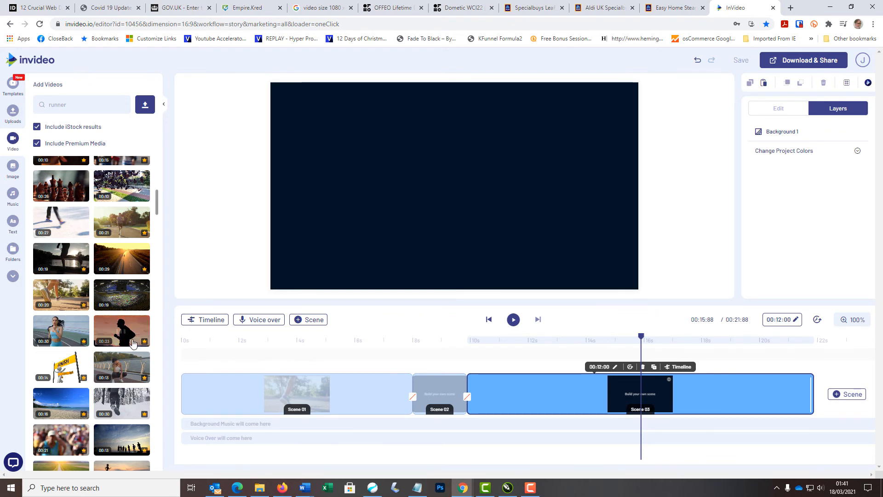
Place the 20-second running-feet clip in Scene 03, trimmed to an in time of 00:12:01 and left at normal speed
left_click_drag(57, 298, 355, 219)
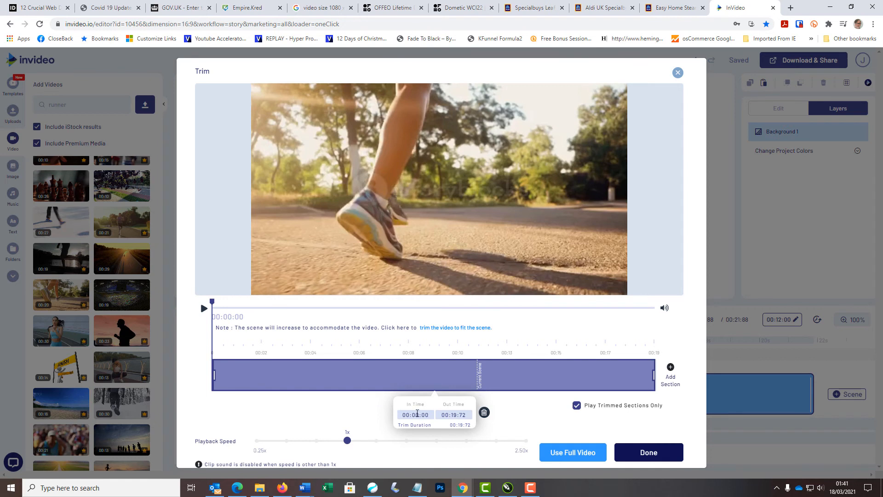
left_click(419, 414)
left_click(417, 414)
type("12")
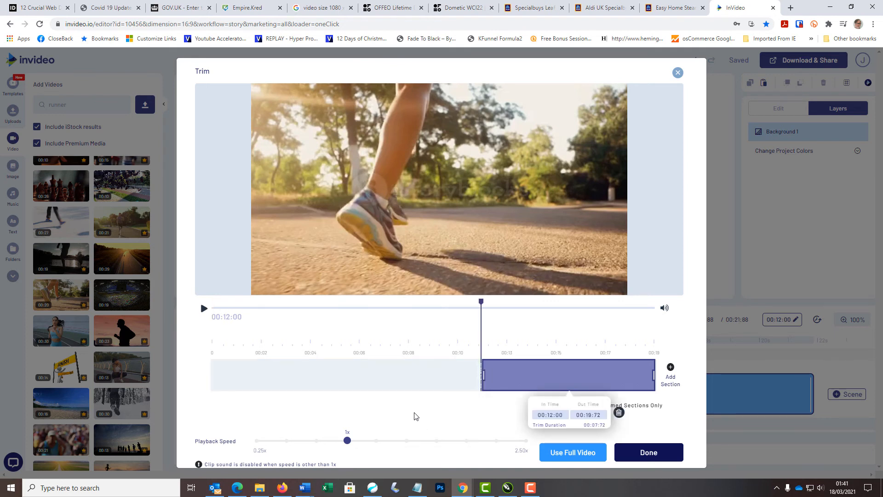
left_click(562, 415)
left_click(562, 415)
type("1")
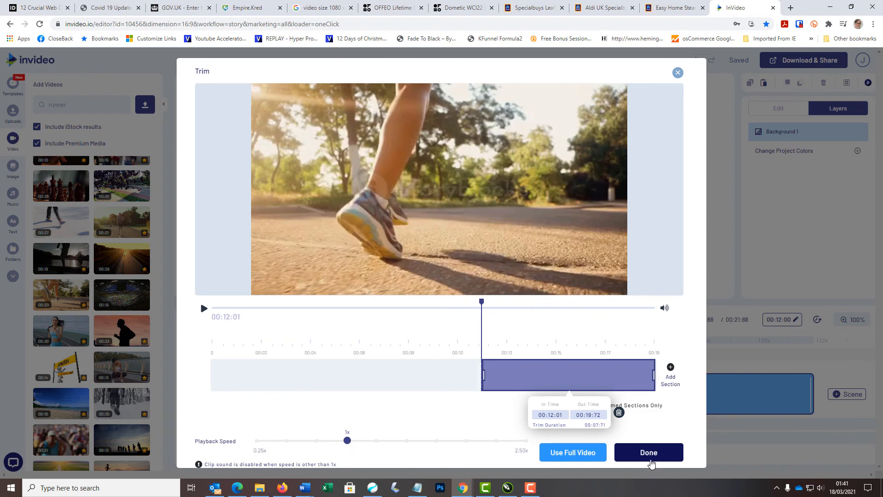
left_click(648, 452)
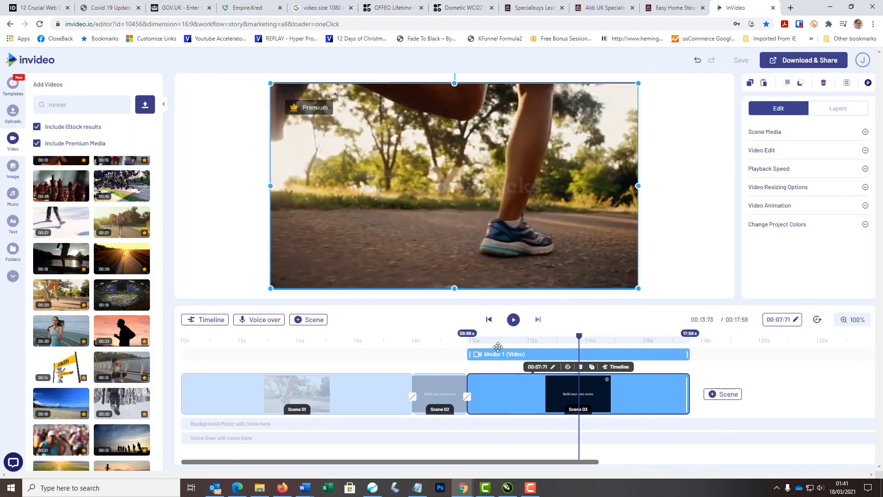
Copy the "Speed up a section to 250%" heading from Scene 01 into Scene 02 and Scene 03
left_click(348, 395)
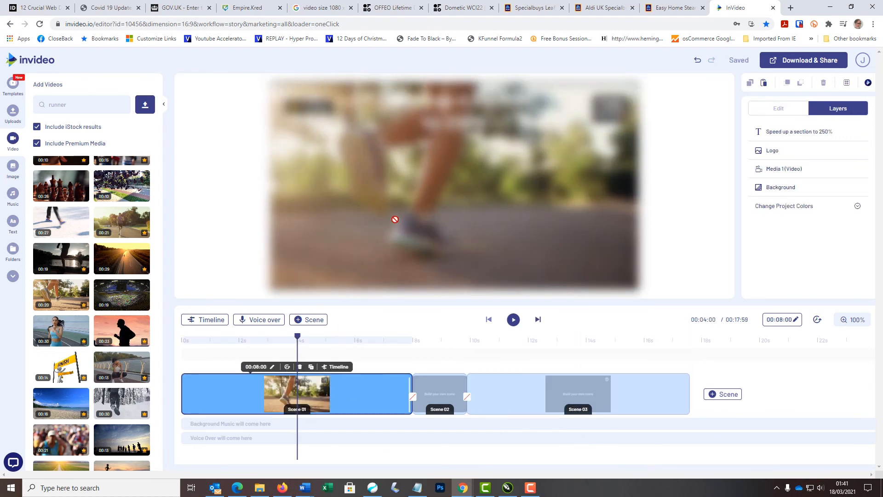
left_click(442, 125)
key("ctrl+c")
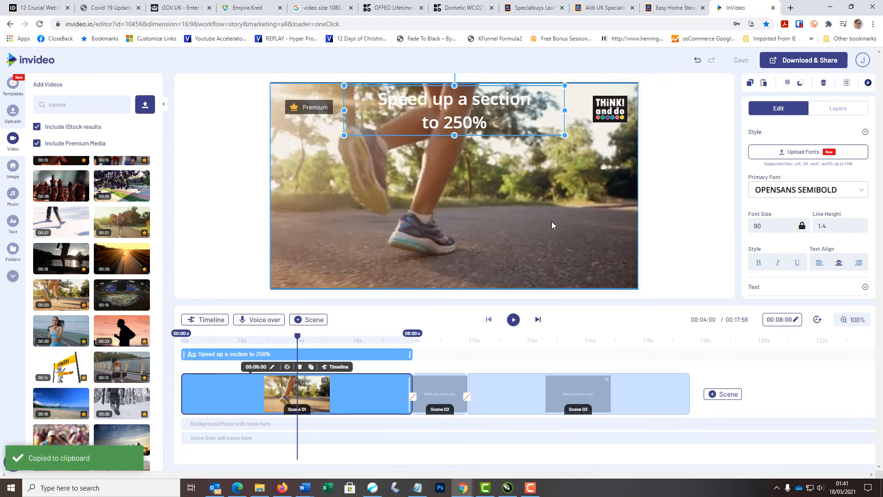
left_click(442, 382)
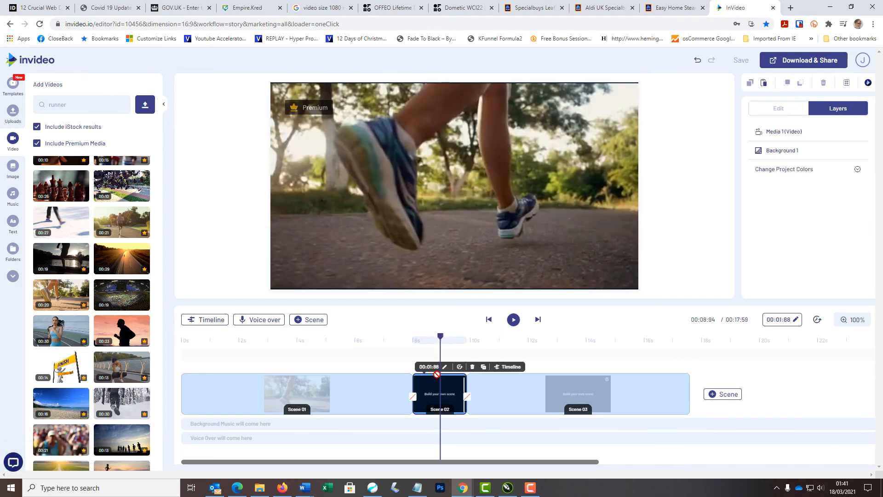
key("ctrl+v")
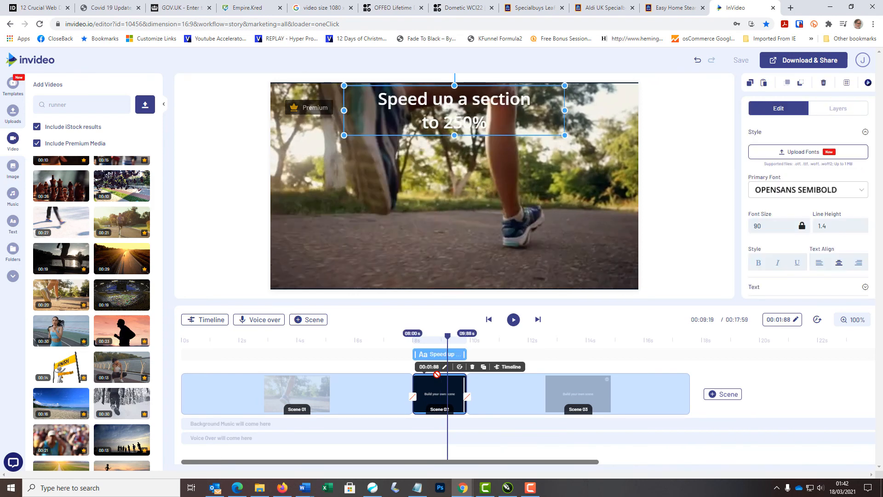
left_click(518, 392)
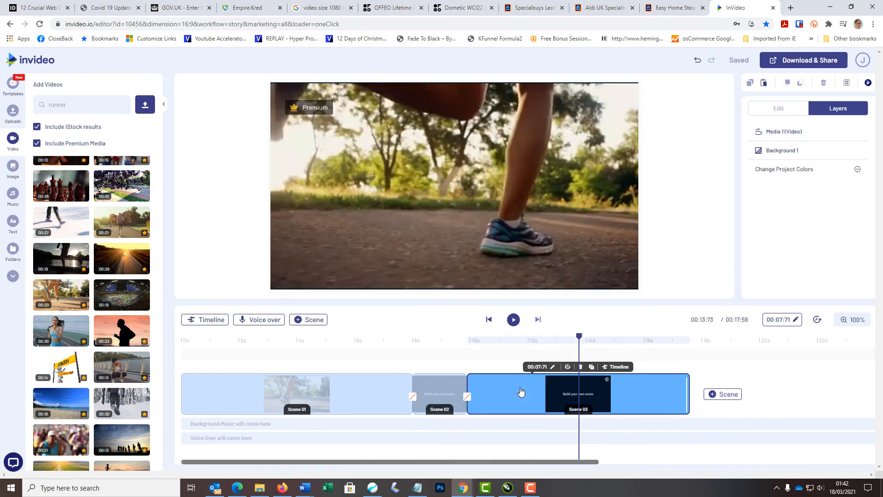
key("ctrl+v")
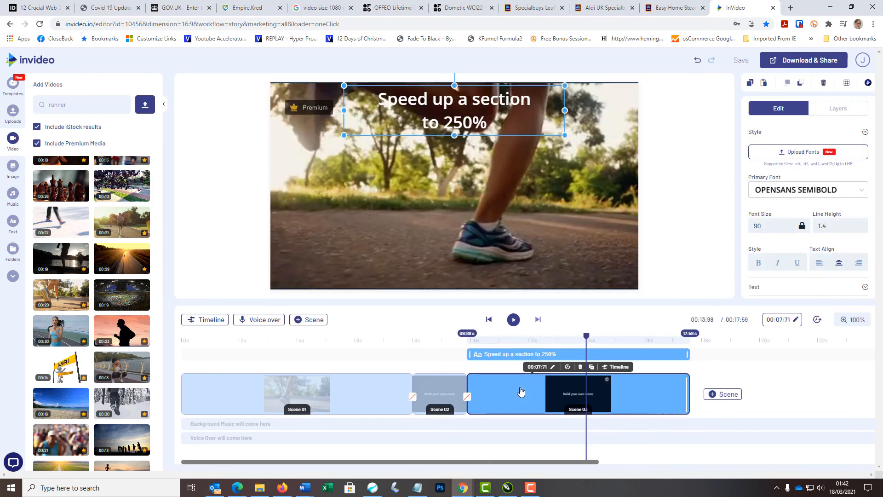
Copy the "THiNK! and do" logo from Scene 01 into Scene 02 and Scene 03
left_click(384, 394)
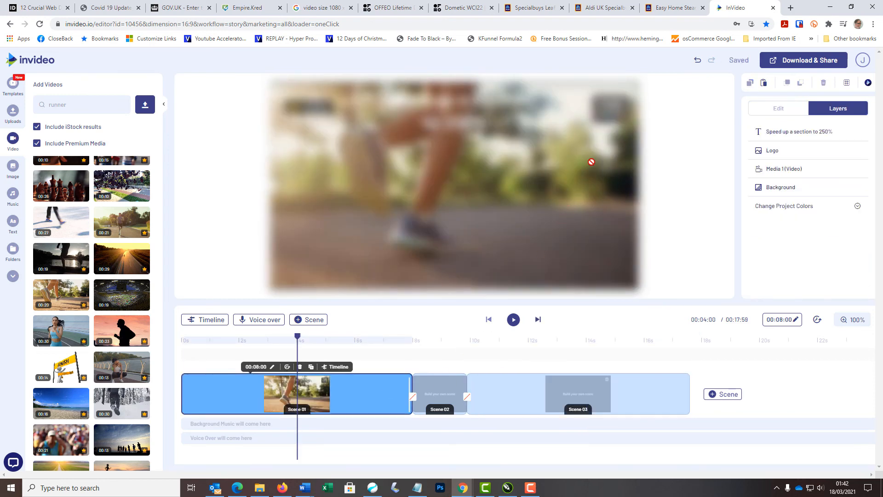
left_click(610, 119)
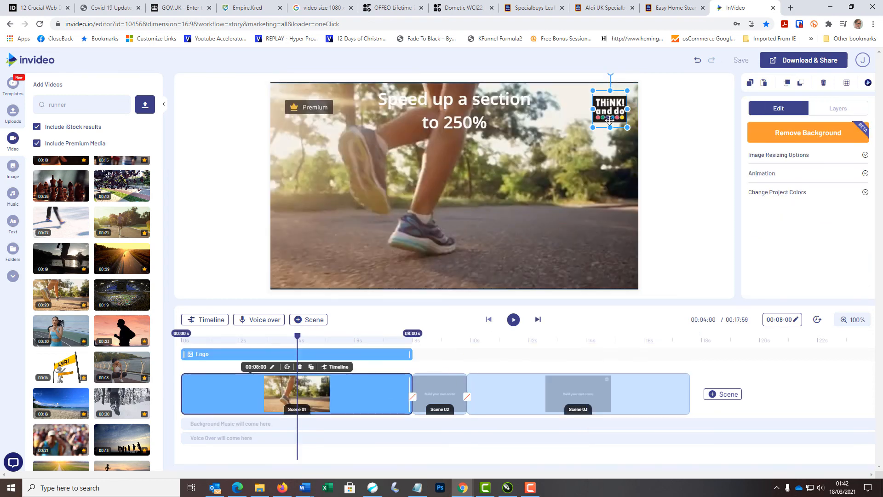
key("ctrl+c")
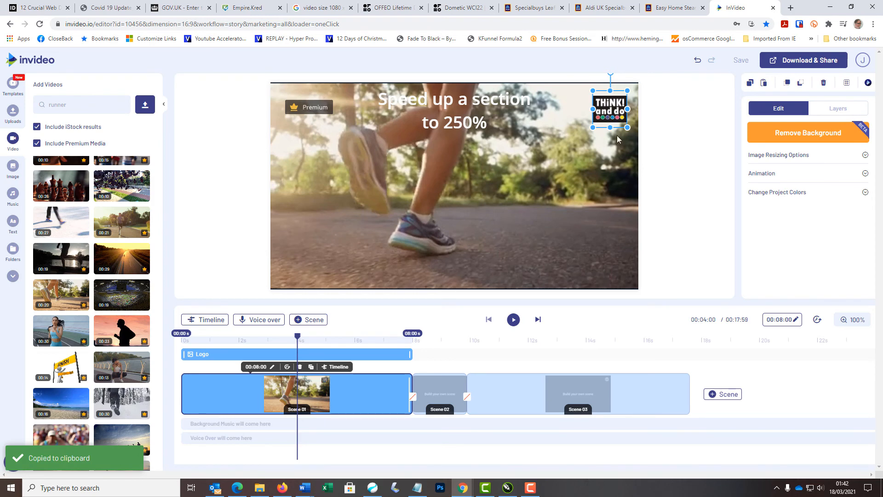
left_click(454, 403)
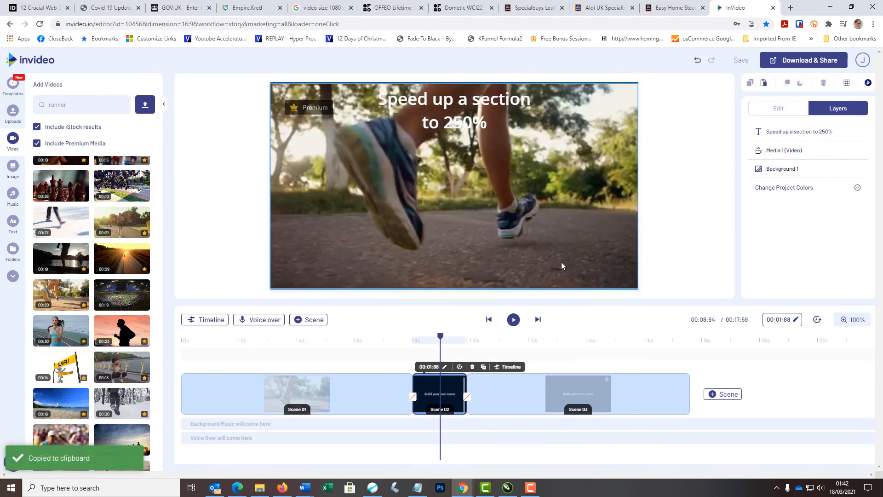
key("ctrl+v")
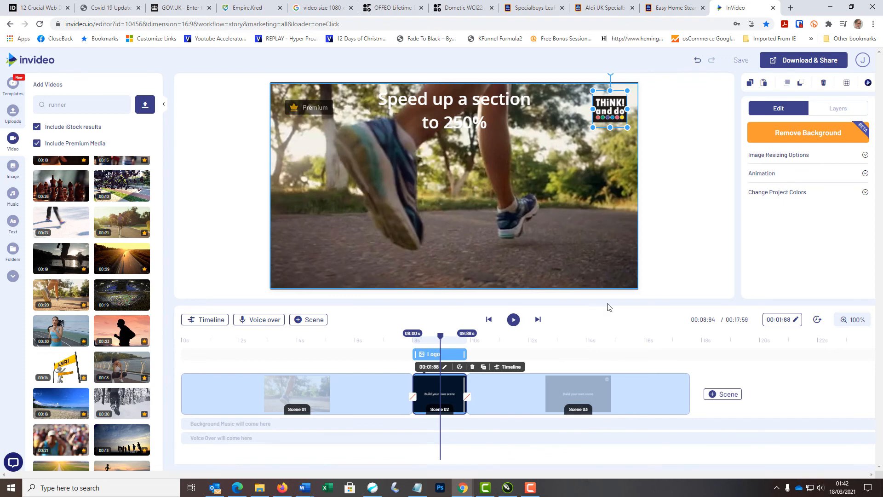
left_click(600, 388)
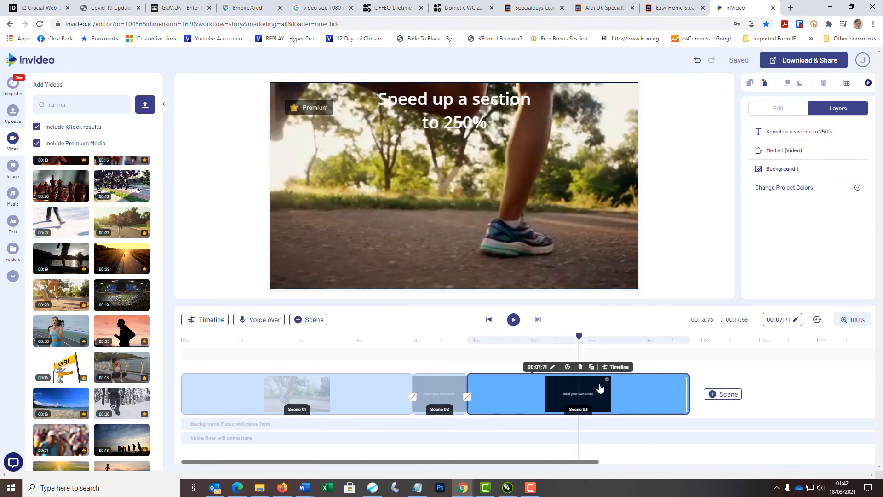
key("ctrl+v")
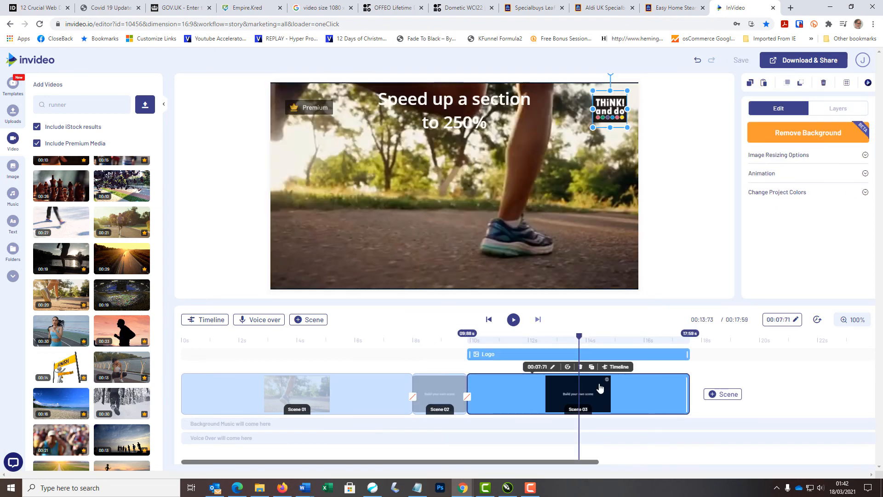
left_click(497, 271)
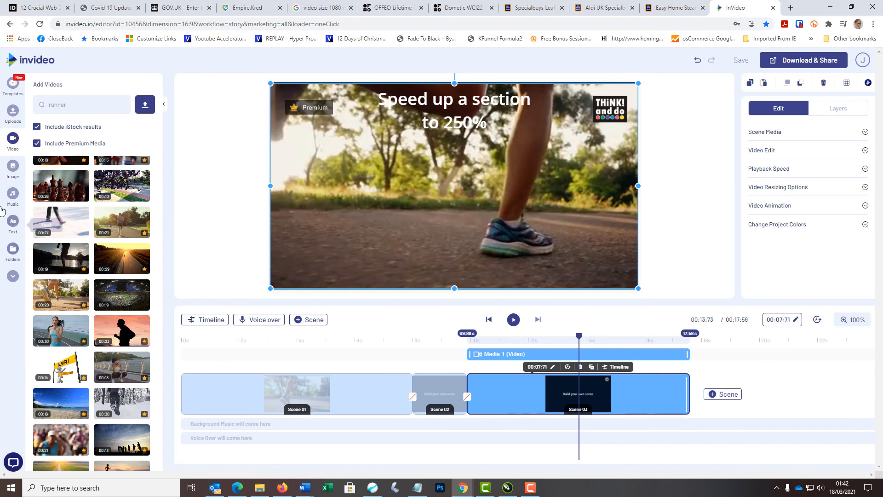
Preview the Electronic track "The Chance", add it as background music, and set its fade-out to 3
left_click(13, 193)
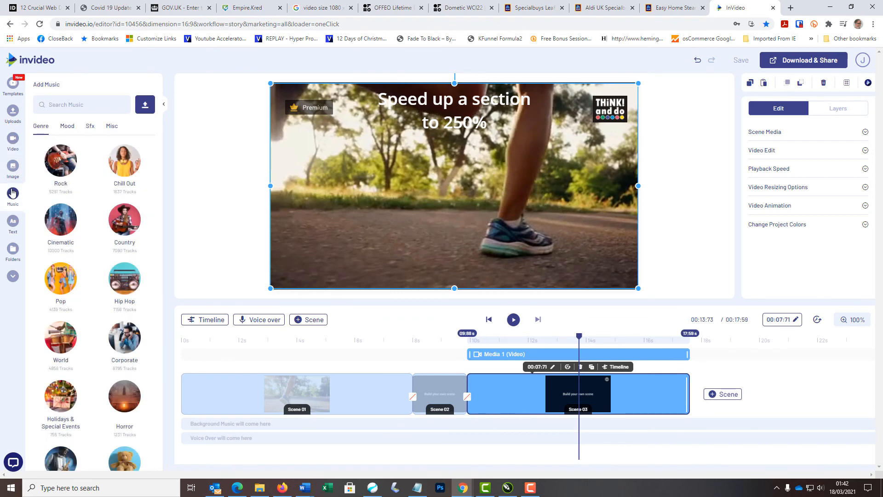
scroll(96, 237, "down", 5)
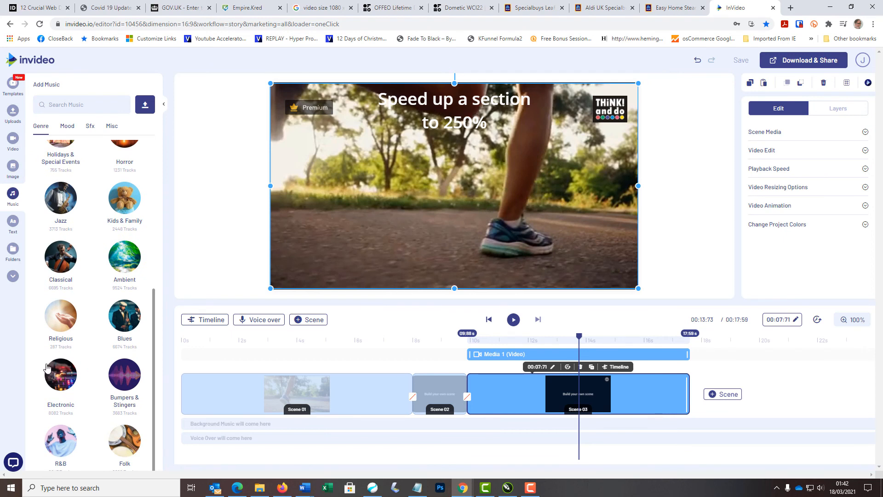
left_click(47, 367)
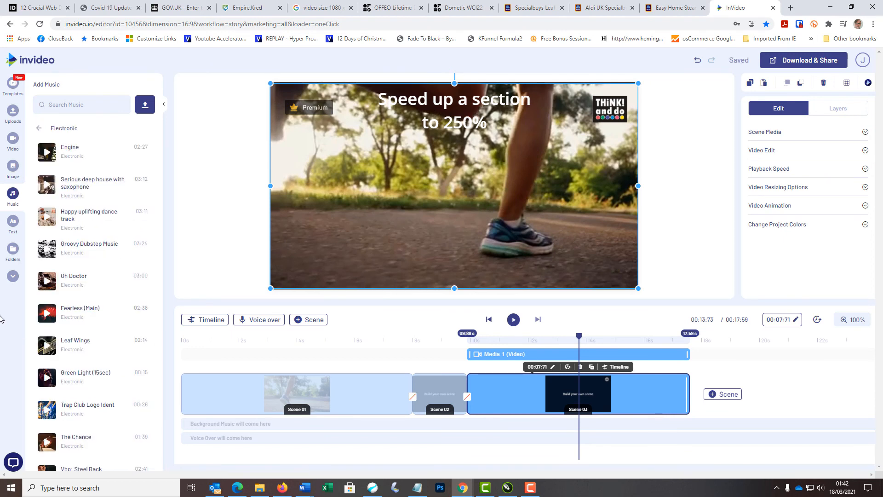
scroll(81, 278, "down", 3)
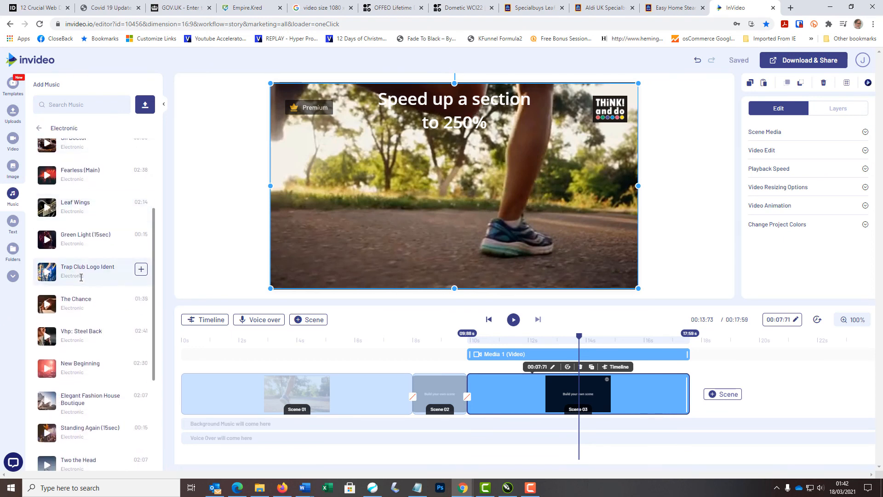
left_click(47, 304)
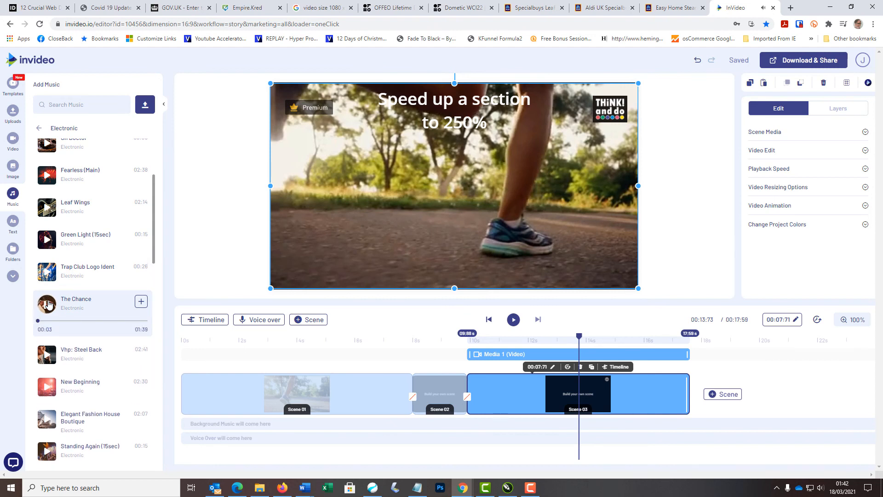
left_click(141, 301)
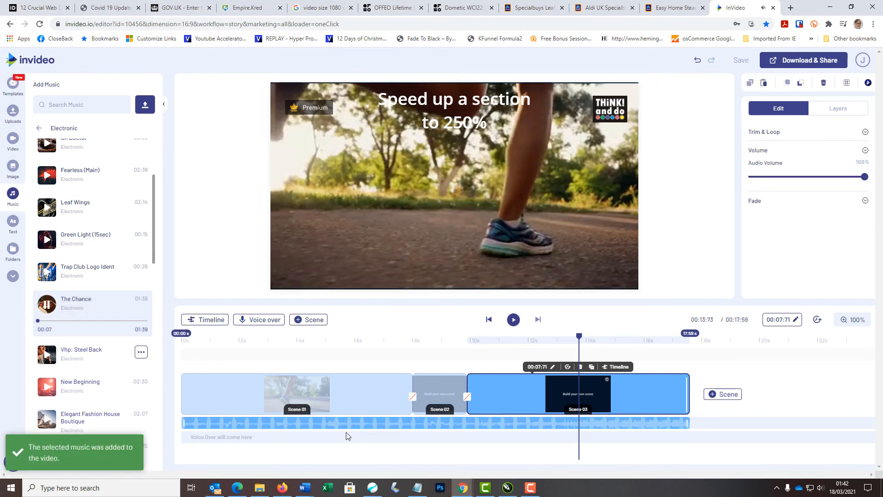
left_click(47, 304)
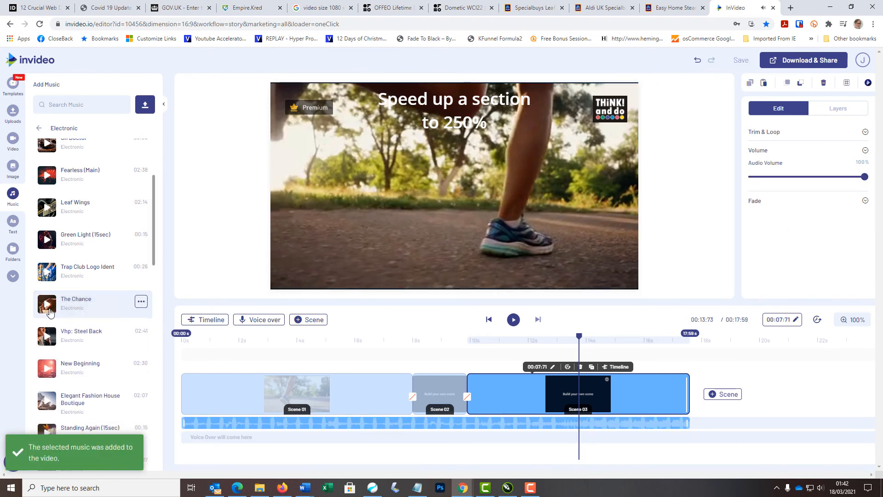
left_click(866, 201)
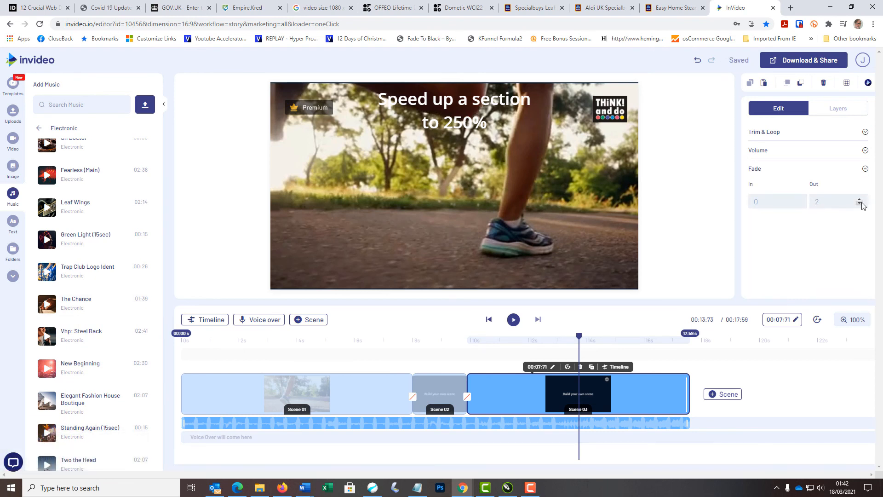
left_click(859, 200)
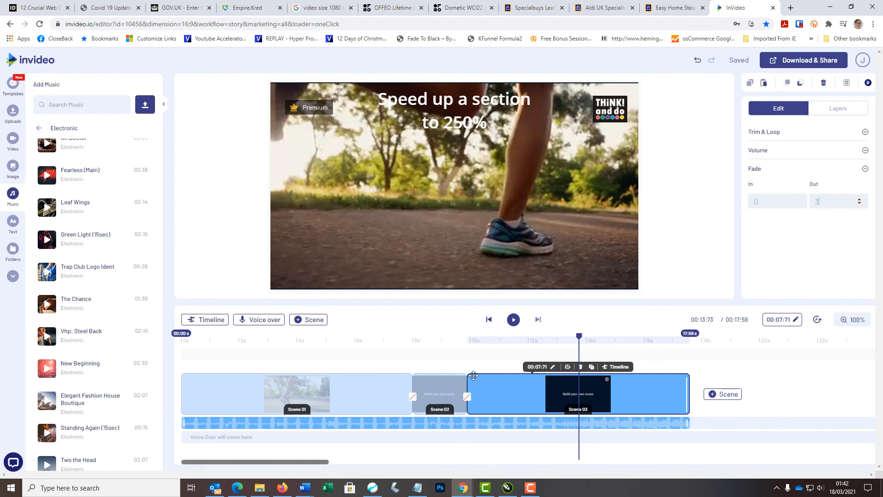
Play back the whole three-scene runner video from its start to review the speed change with the background music
left_click_drag(580, 334, 154, 349)
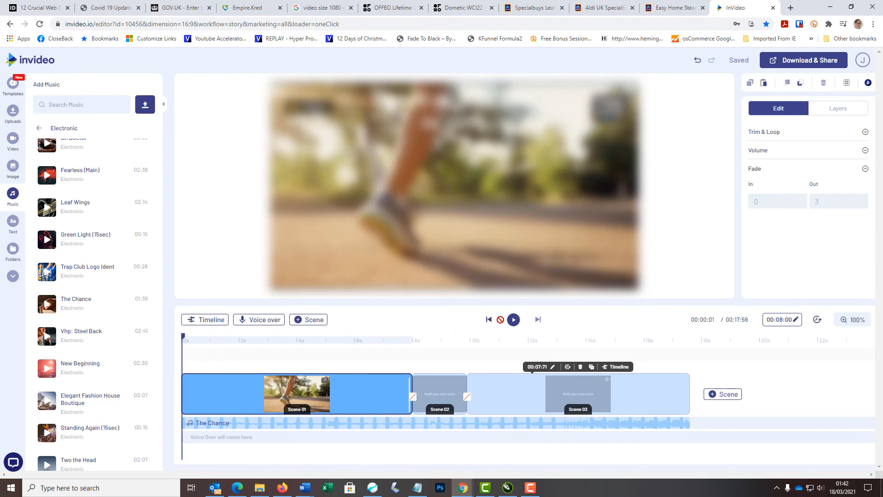
left_click(509, 322)
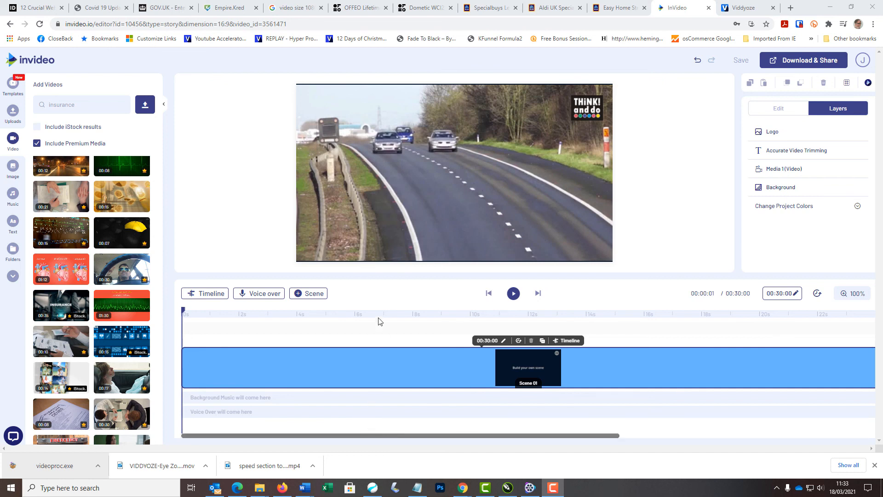
Preview the "Accurate Video Trimming" scene, turn off the volume of its road traffic video (Media 1), and play a few more seconds
left_click(513, 293)
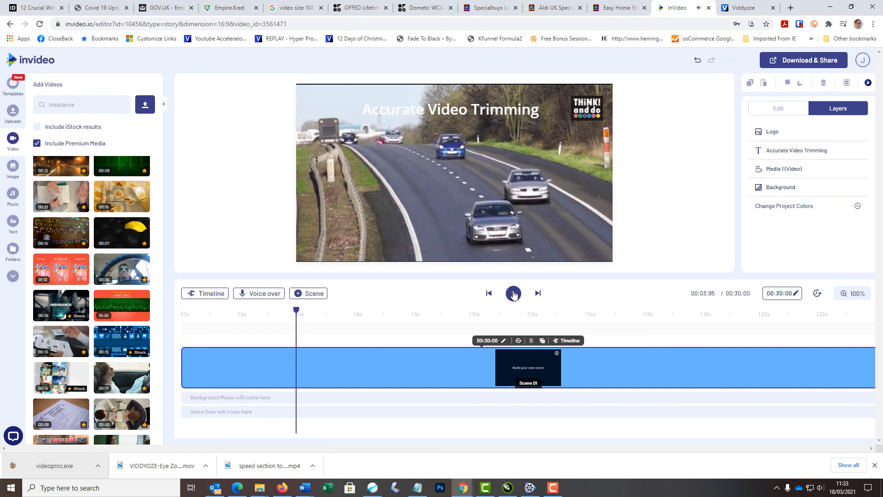
left_click(759, 169)
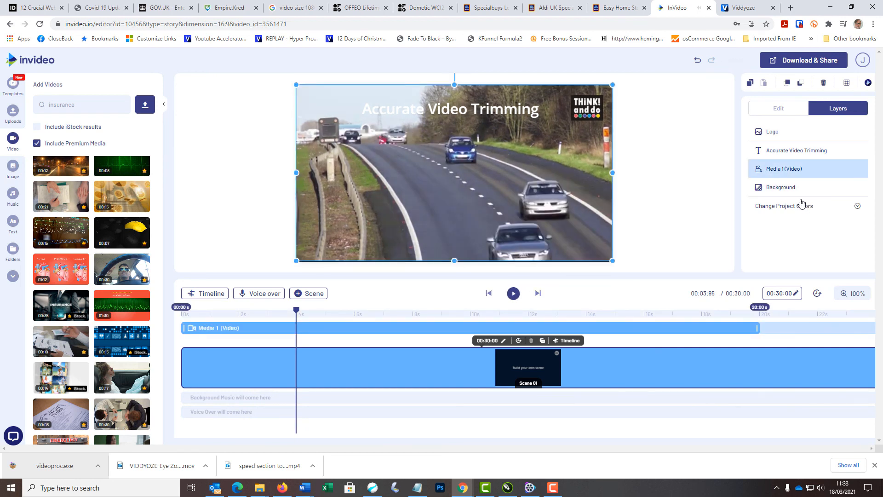
left_click(778, 108)
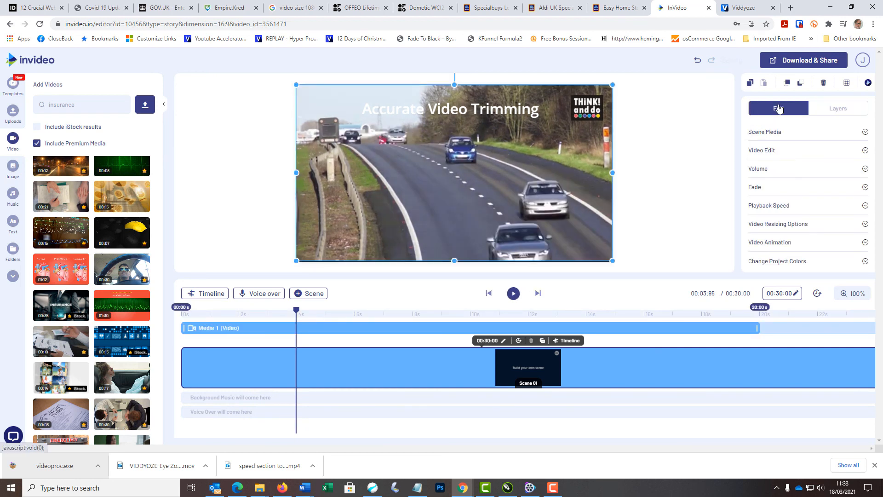
left_click(759, 149)
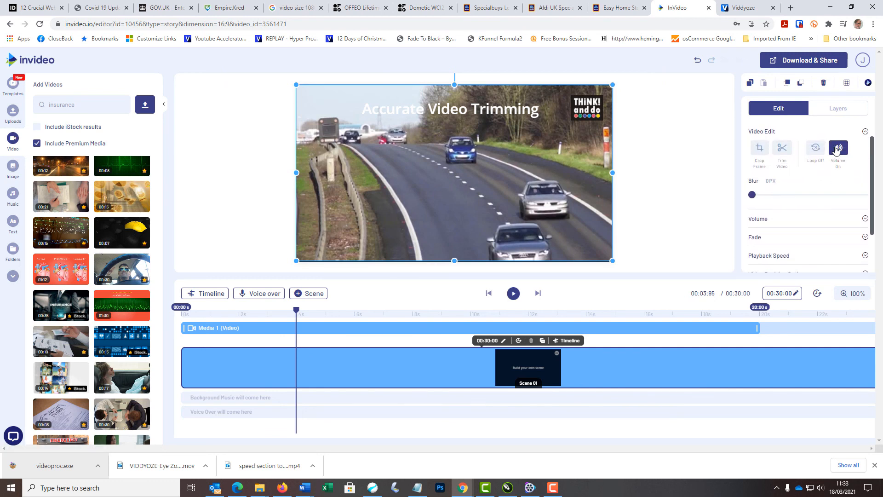
left_click(835, 150)
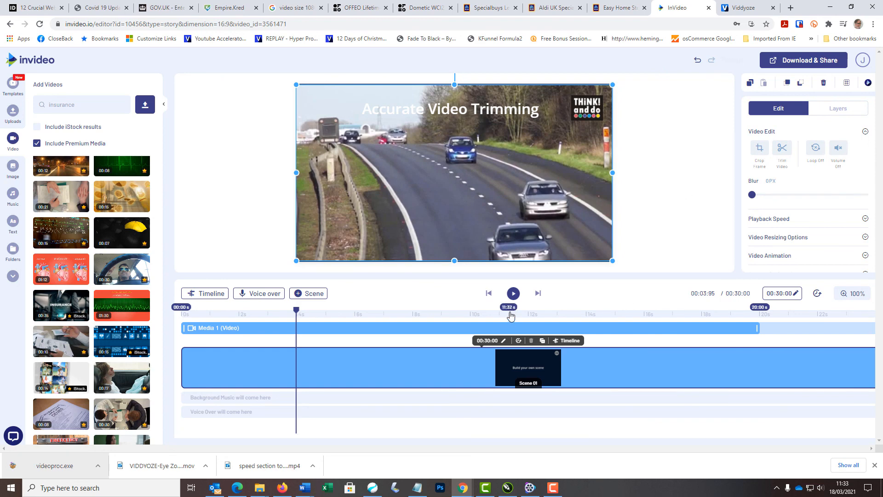
left_click(514, 295)
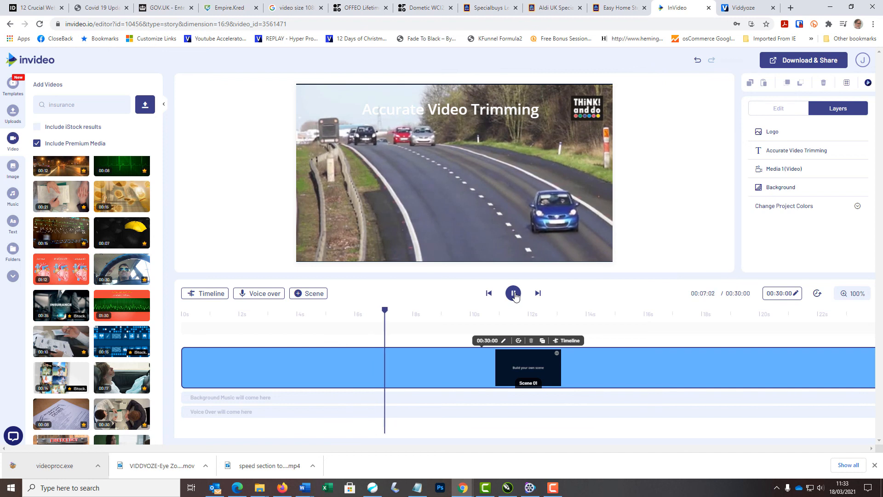
left_click(515, 294)
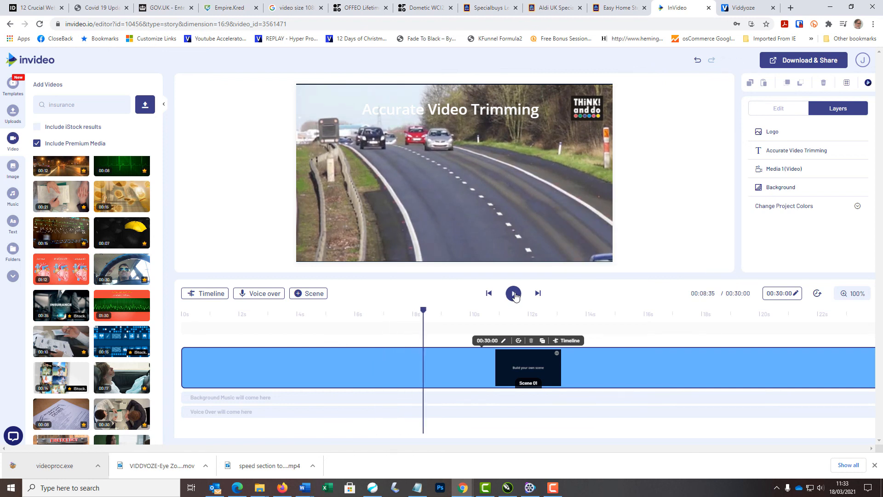